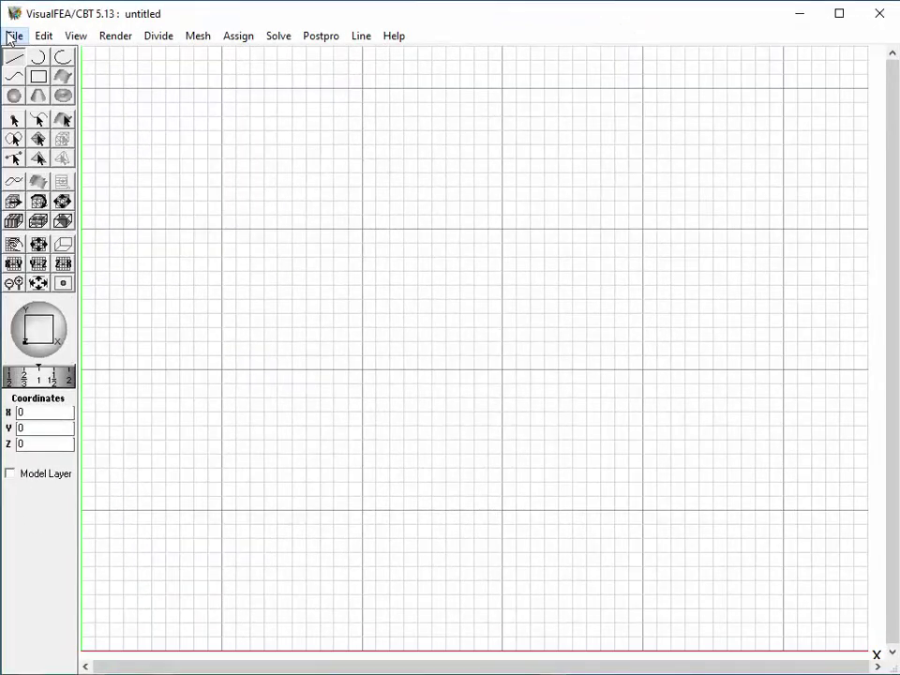
Step: Choose 2-D frame analysis in Project Setup and enable kN, m, sec, Centigrade units
click(14, 36)
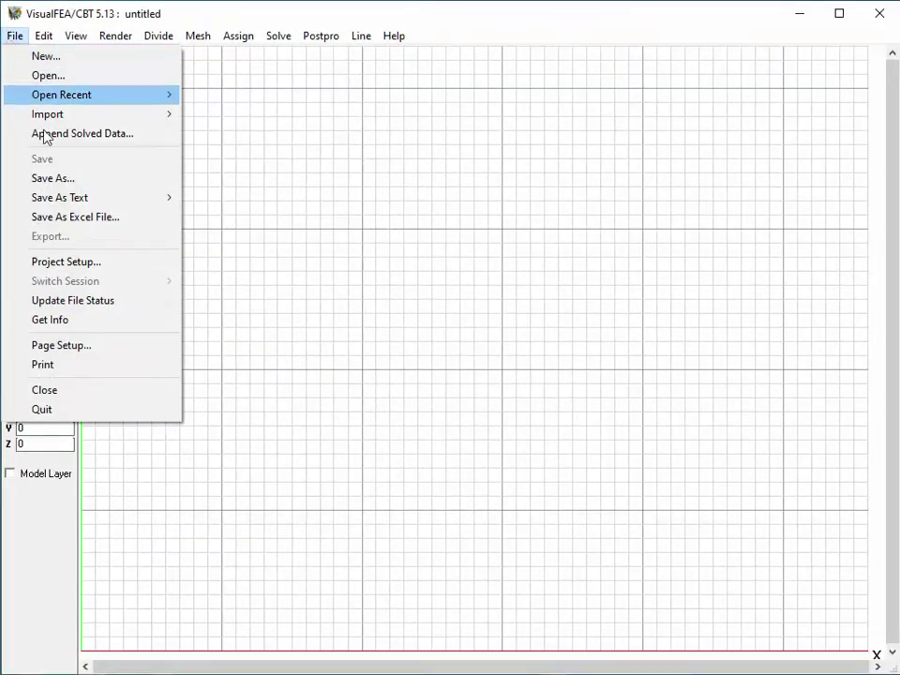
click(76, 266)
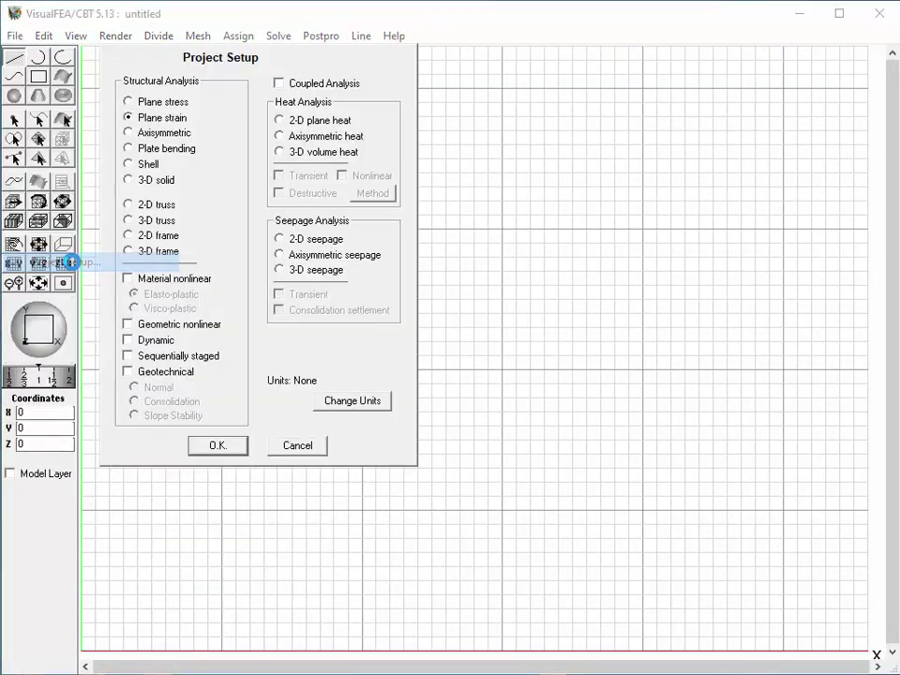
click(129, 235)
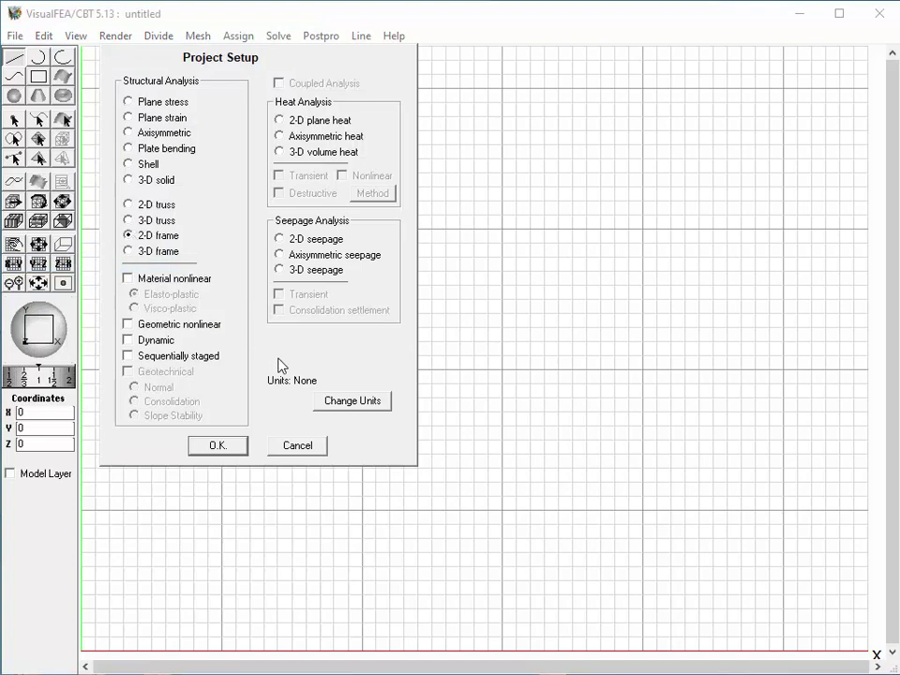
click(366, 401)
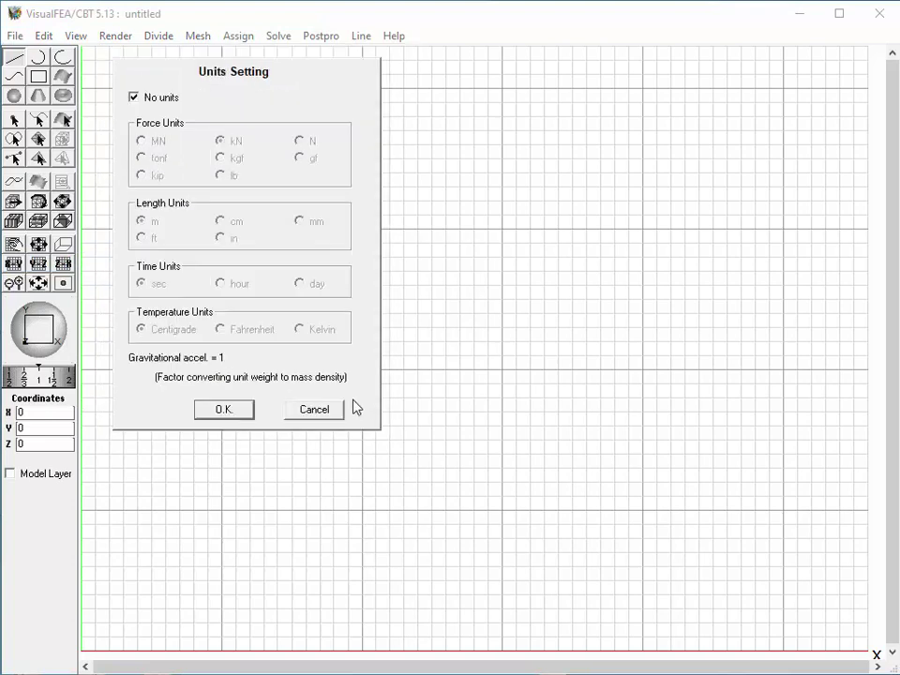
click(134, 98)
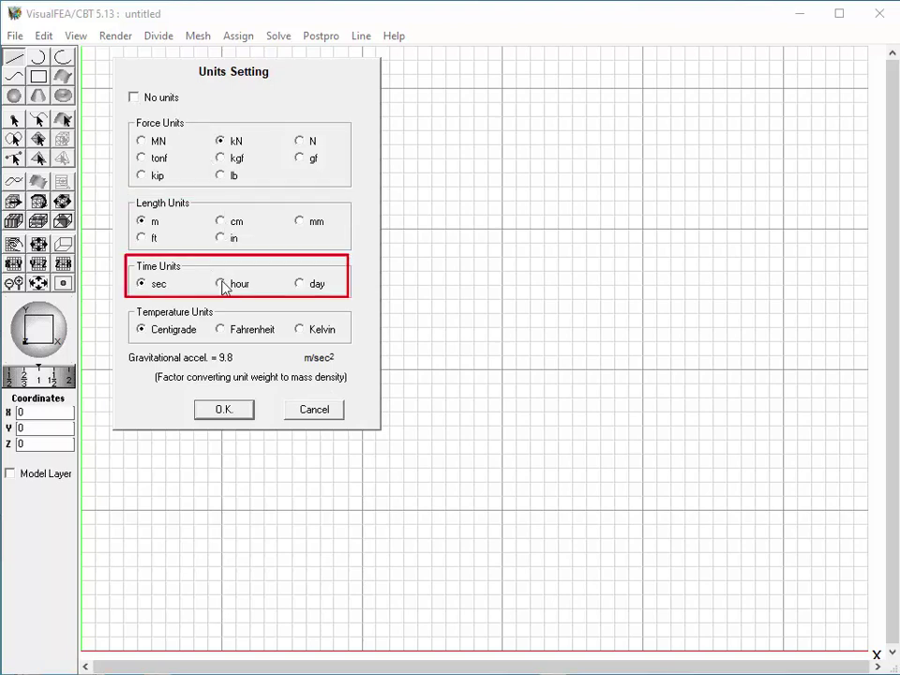
click(226, 410)
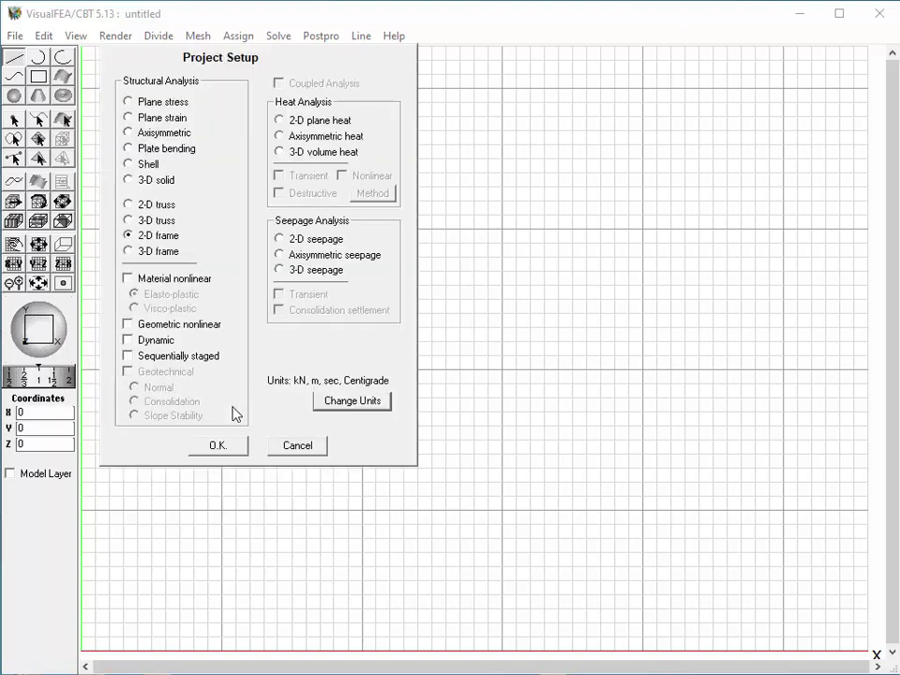
click(233, 442)
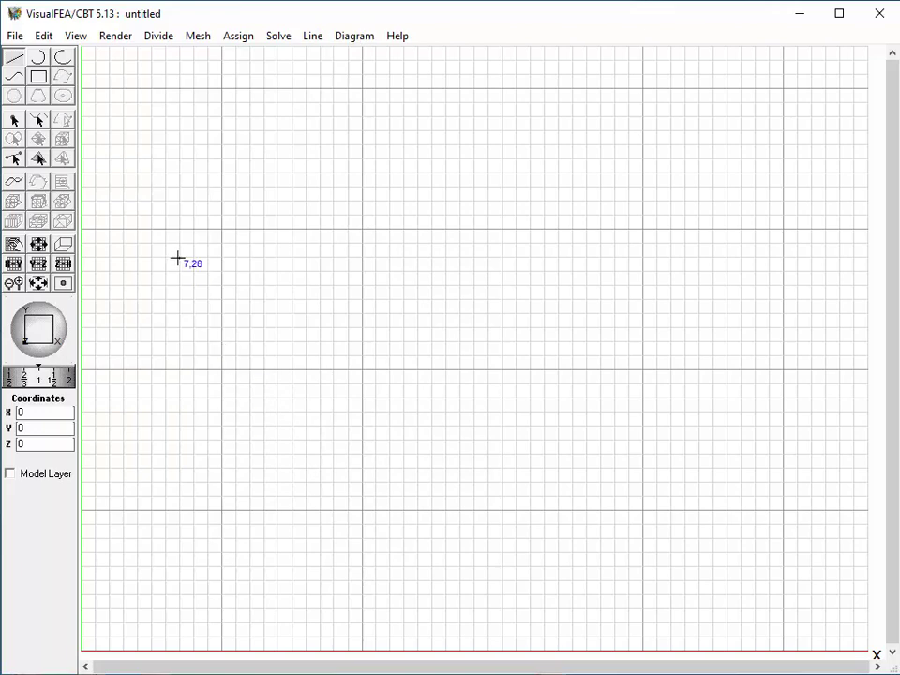
Step: Draw frame lines from (10,30) to (30,30), (30,15), (10,15) and back to (10,30)
click(221, 230)
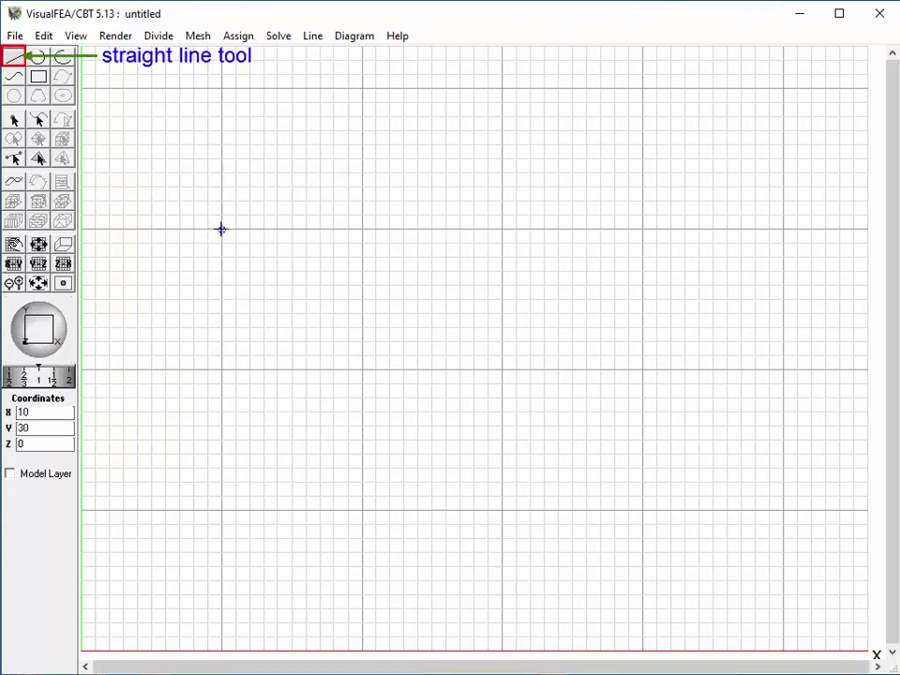
click(503, 229)
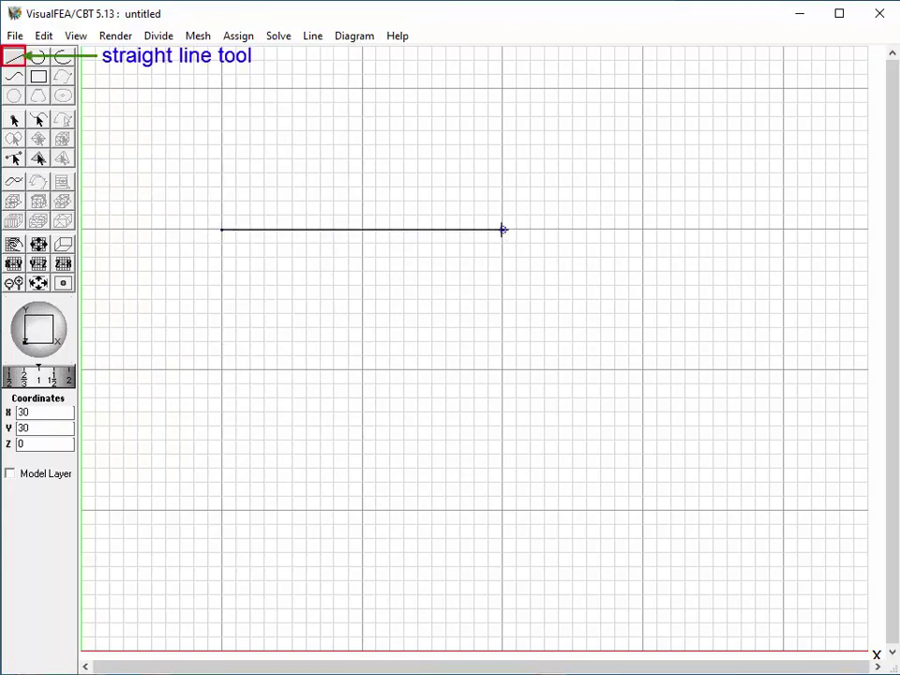
click(503, 440)
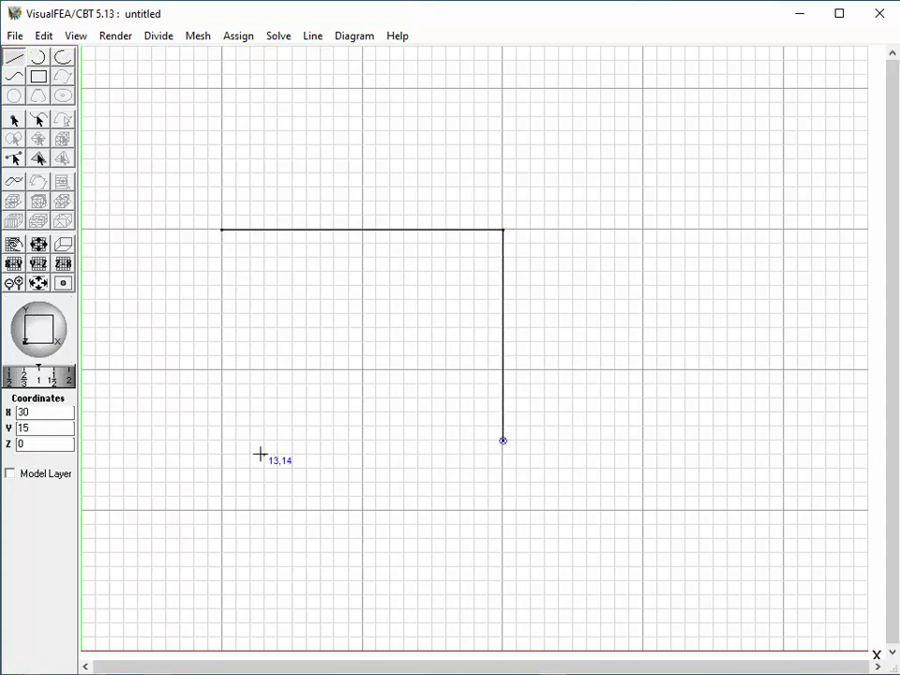
click(222, 440)
click(221, 229)
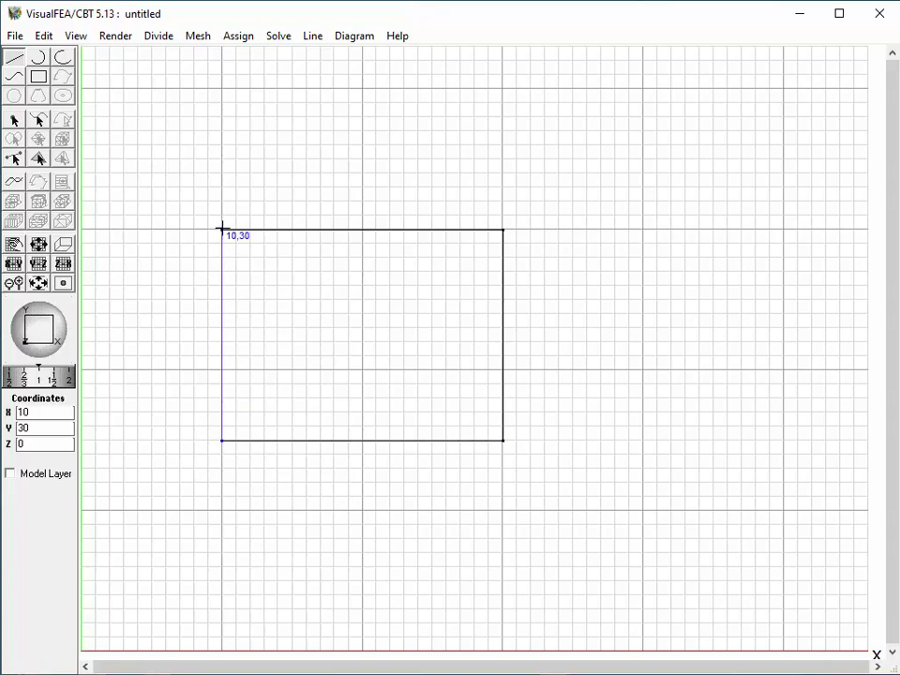
click(235, 39)
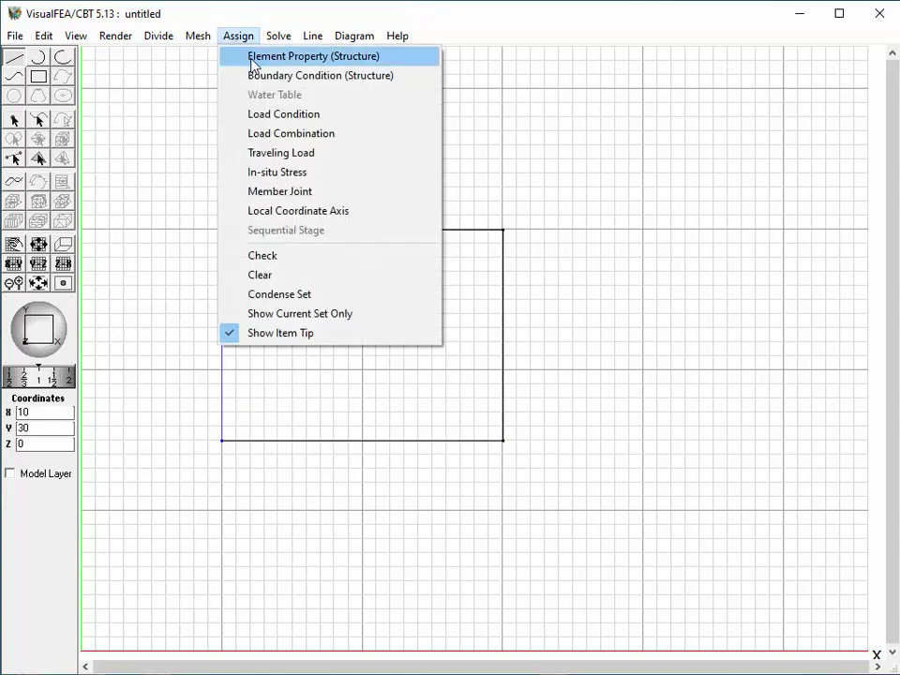
Step: Box-select the four members and assign frame property P1 (E 1e+006, A 1, I 1)
click(252, 58)
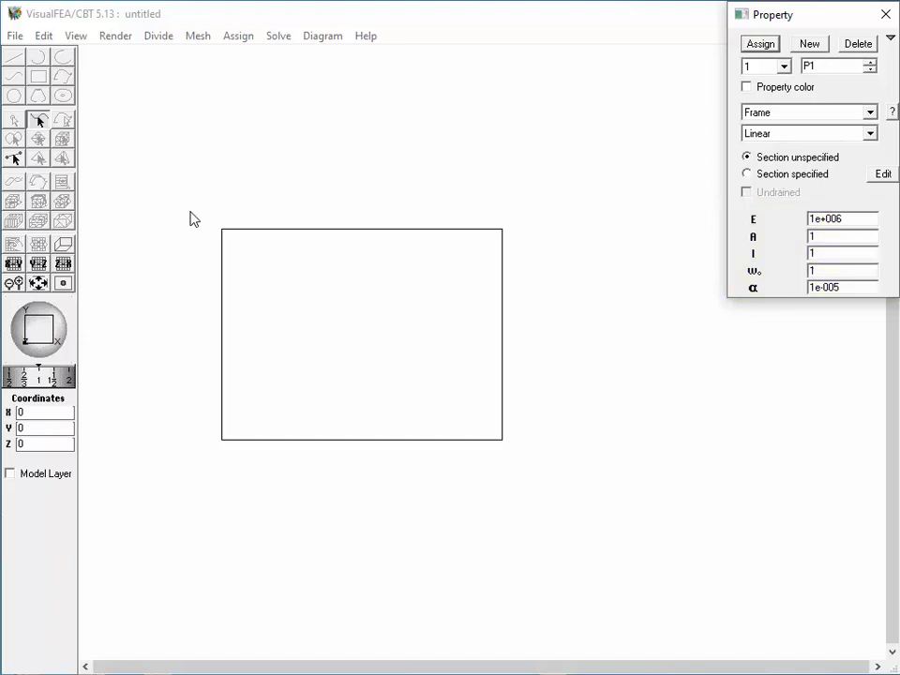
drag(193, 195, 549, 474)
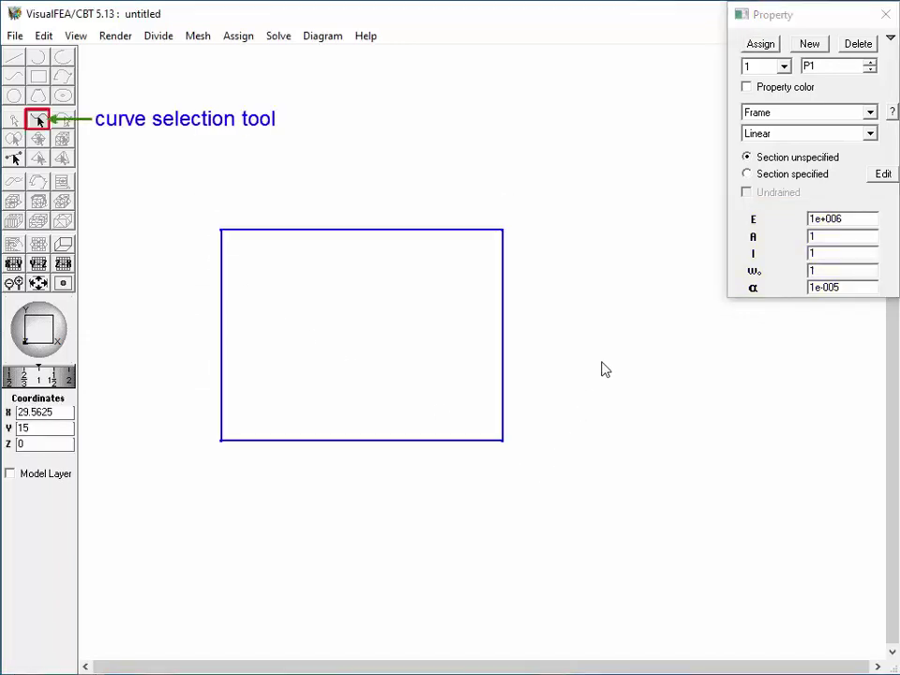
click(761, 44)
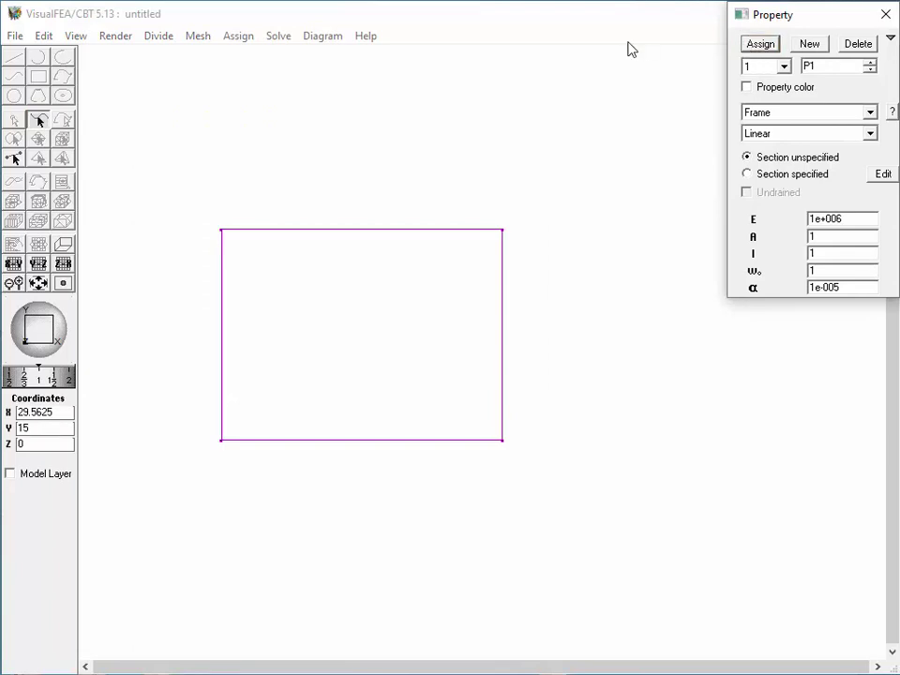
click(240, 37)
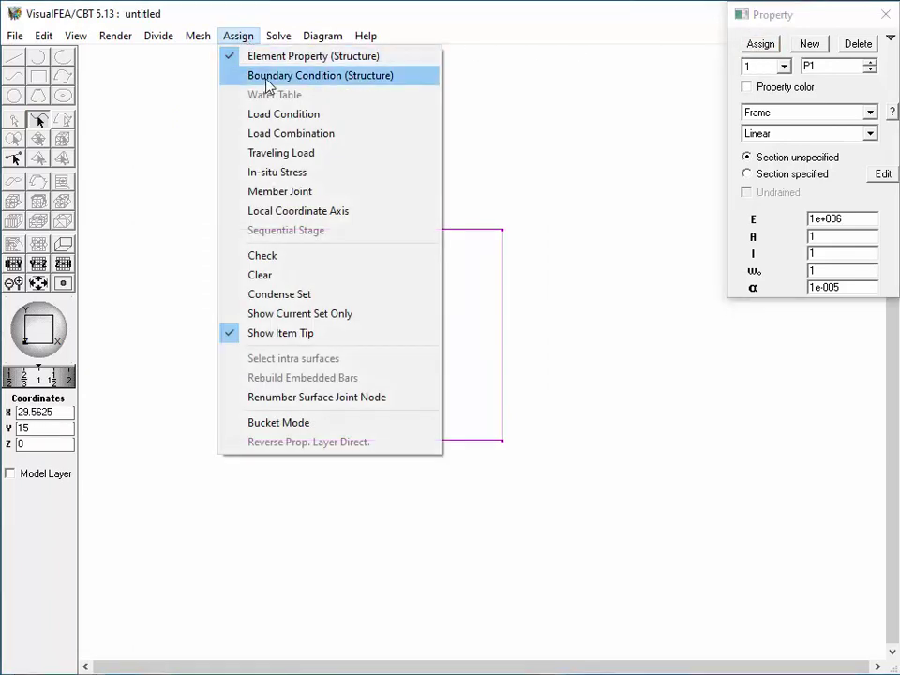
Step: Give both bottom corner nodes boundary B1, fixing Δx and Δy with θz left free
click(269, 77)
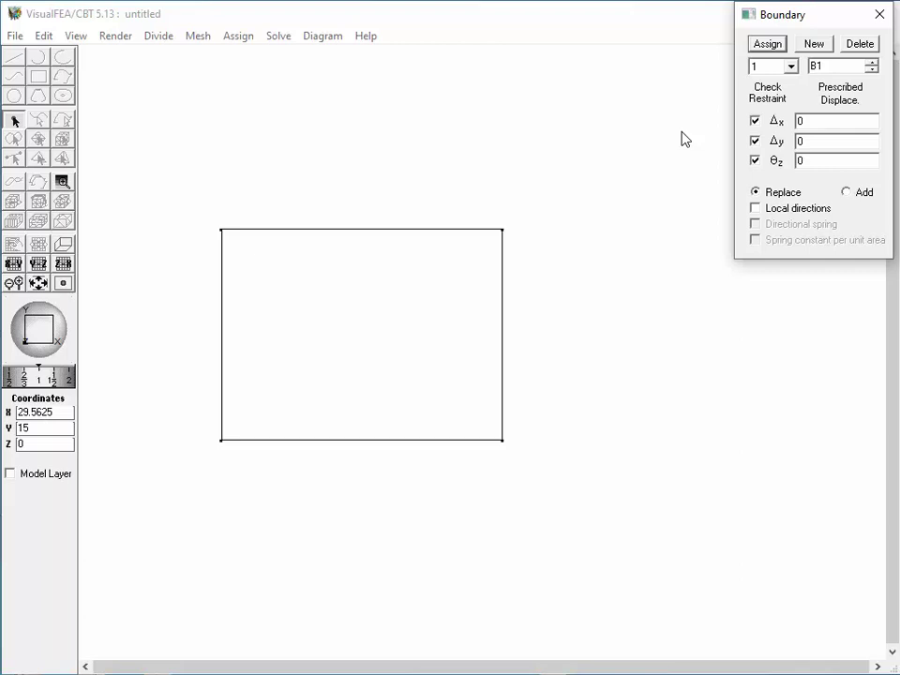
click(756, 160)
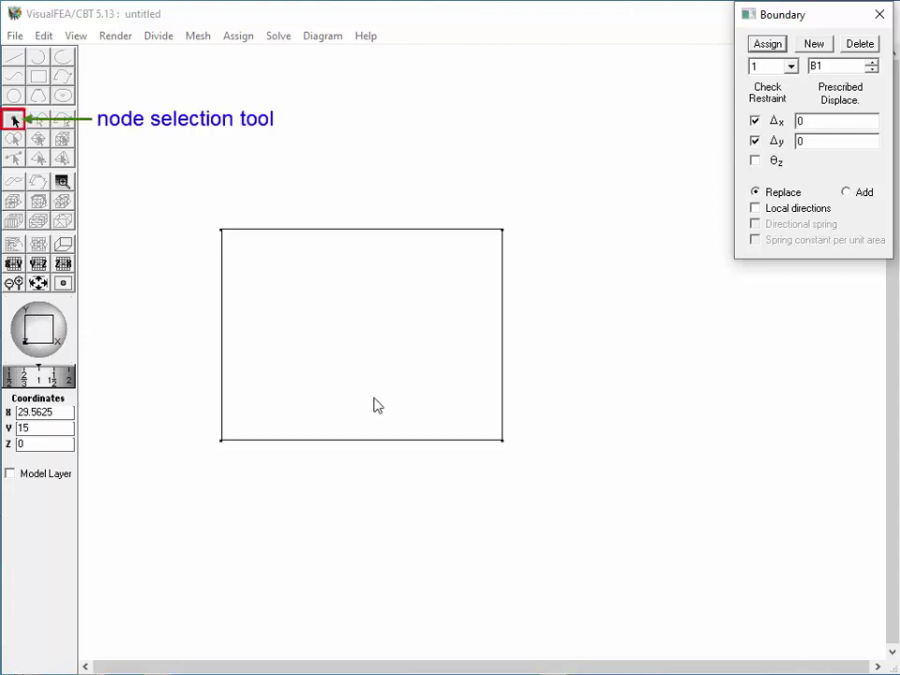
click(221, 441)
click(221, 441)
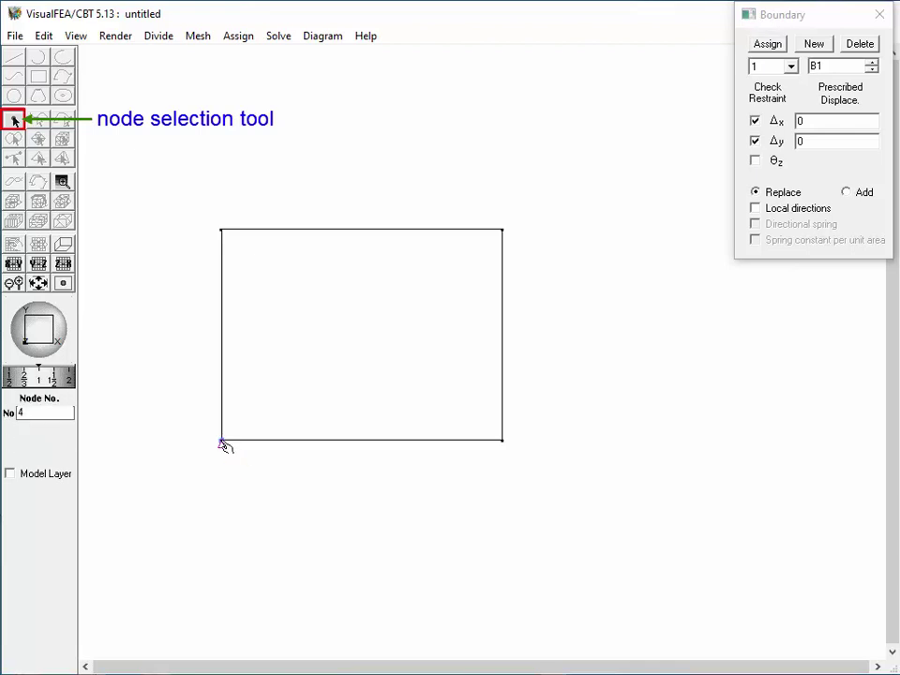
click(504, 444)
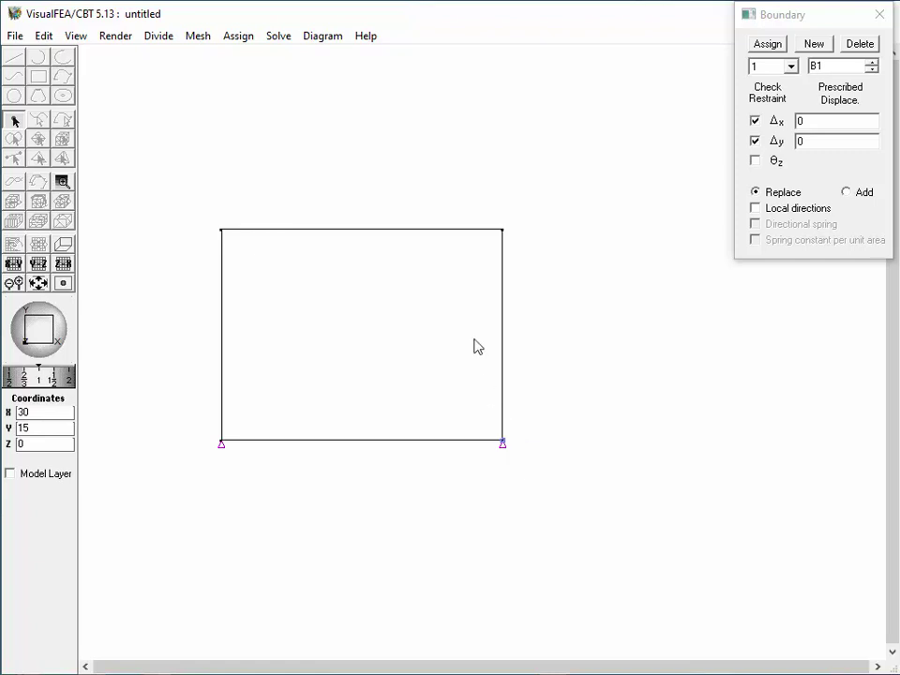
click(240, 38)
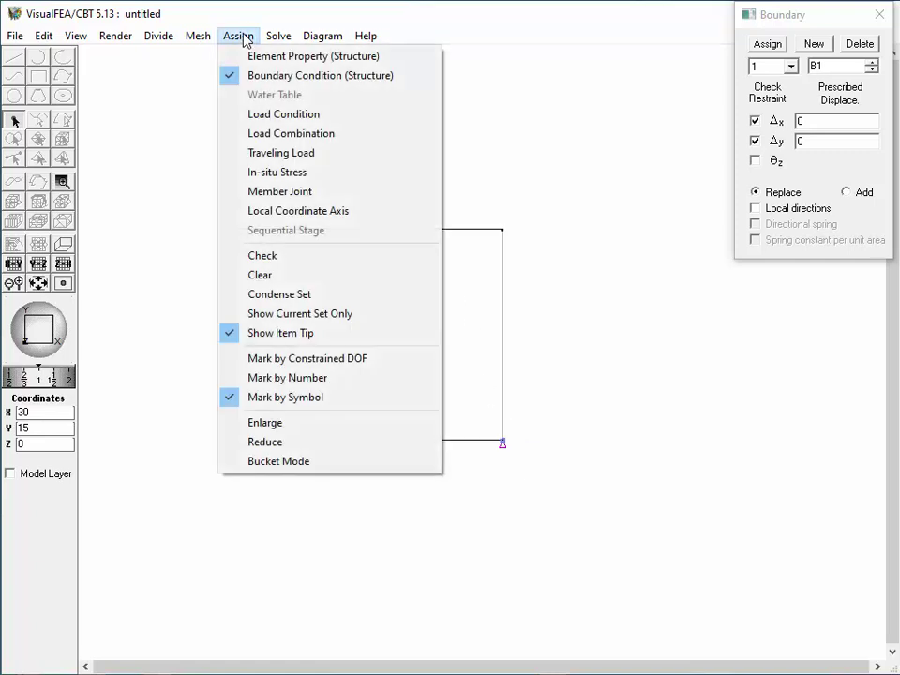
Step: Apply a uniformly distributed Y-direction load of -1 kN/m to the top edge
click(260, 115)
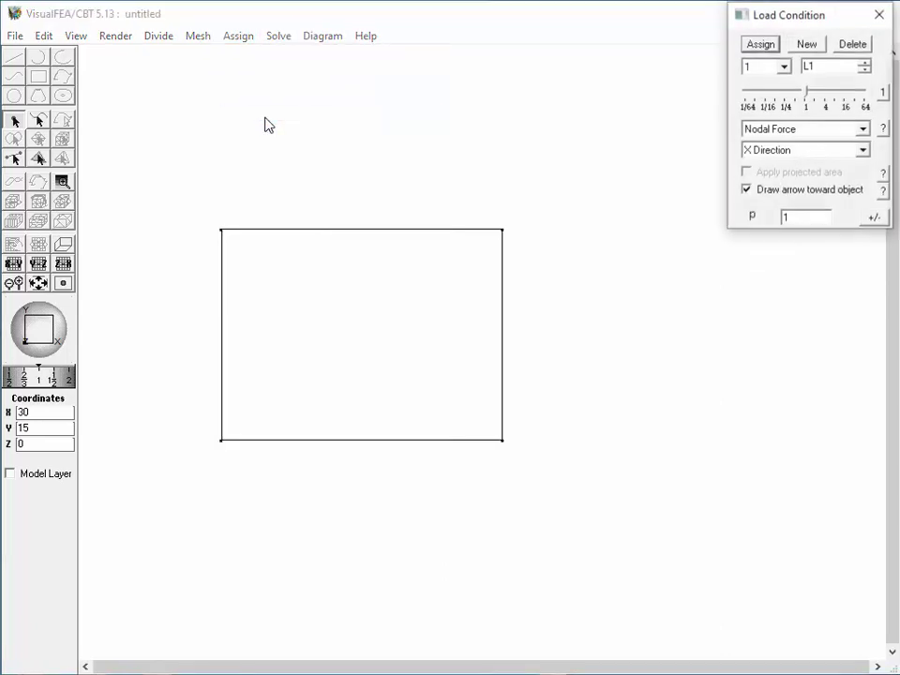
click(863, 130)
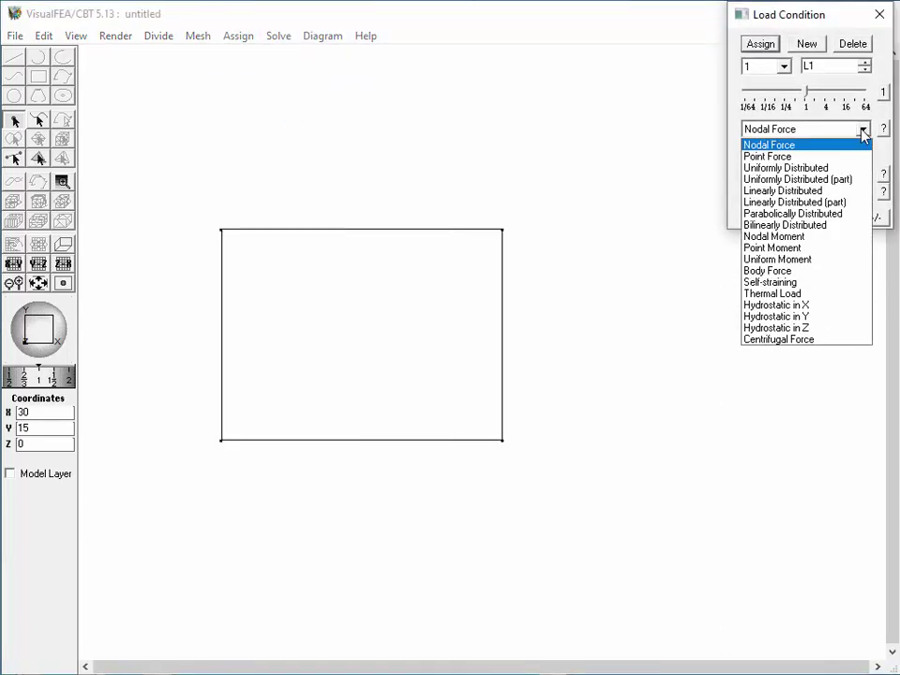
click(836, 169)
click(863, 151)
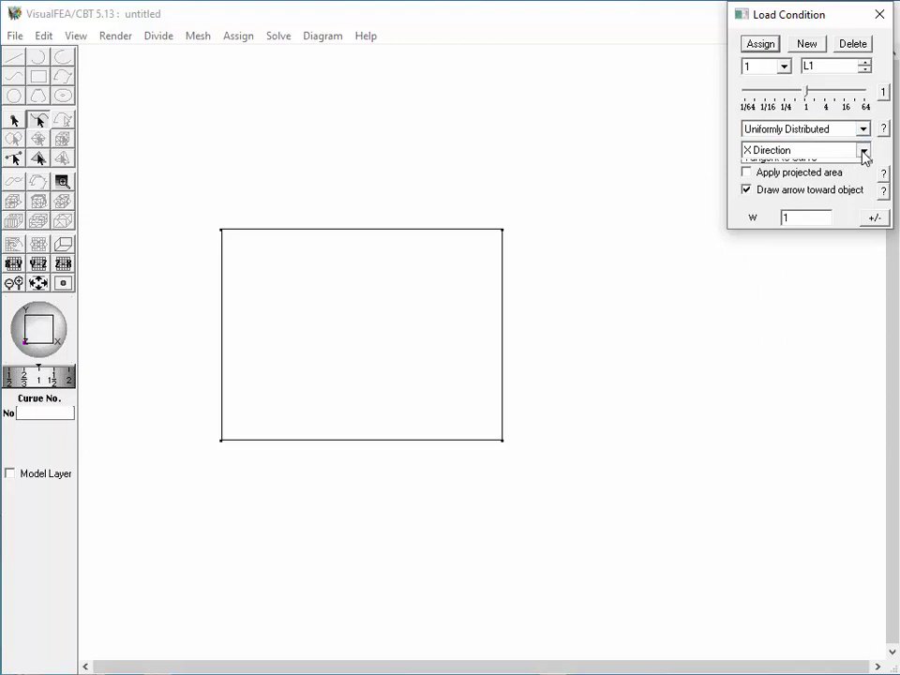
click(833, 176)
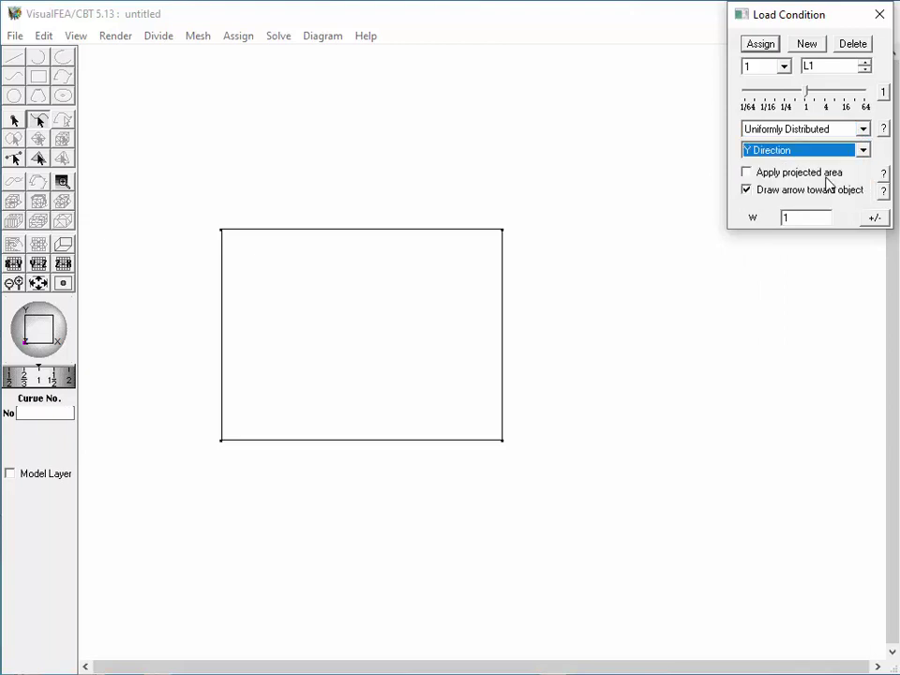
click(451, 235)
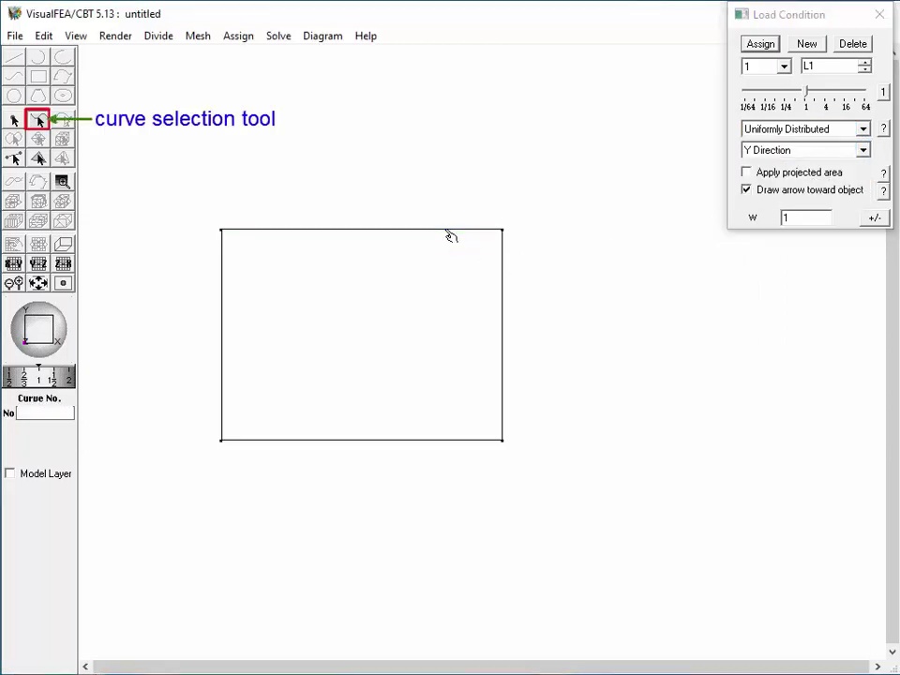
click(451, 235)
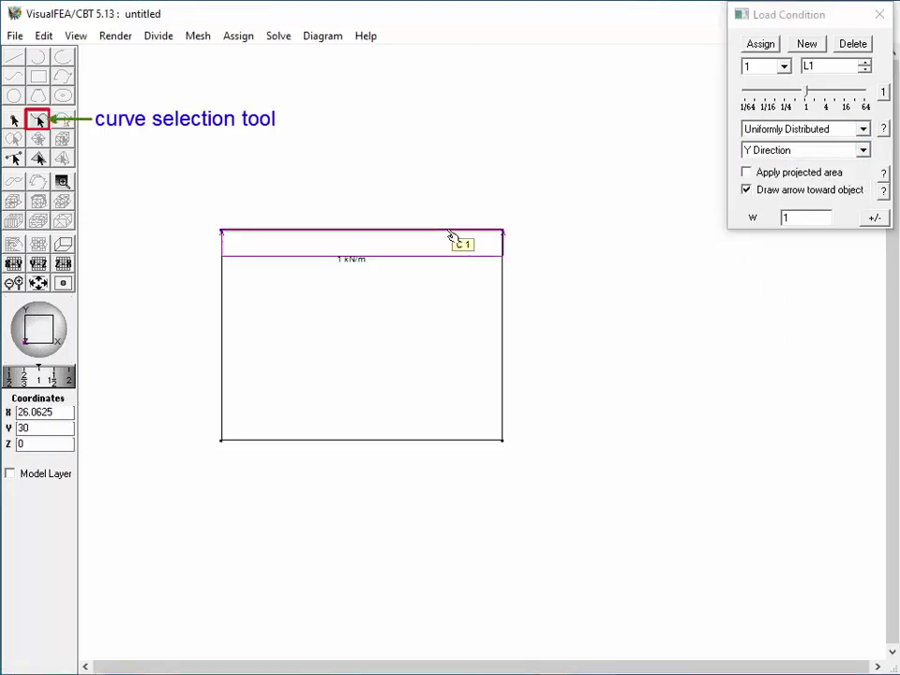
click(873, 219)
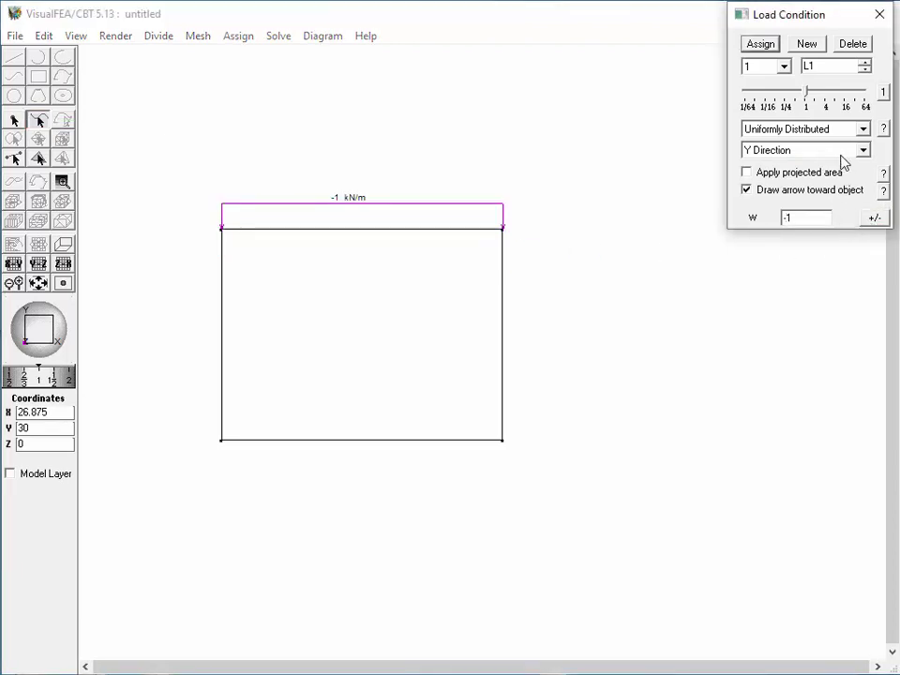
Step: Create load case L2 as a linearly distributed X-direction load
click(808, 44)
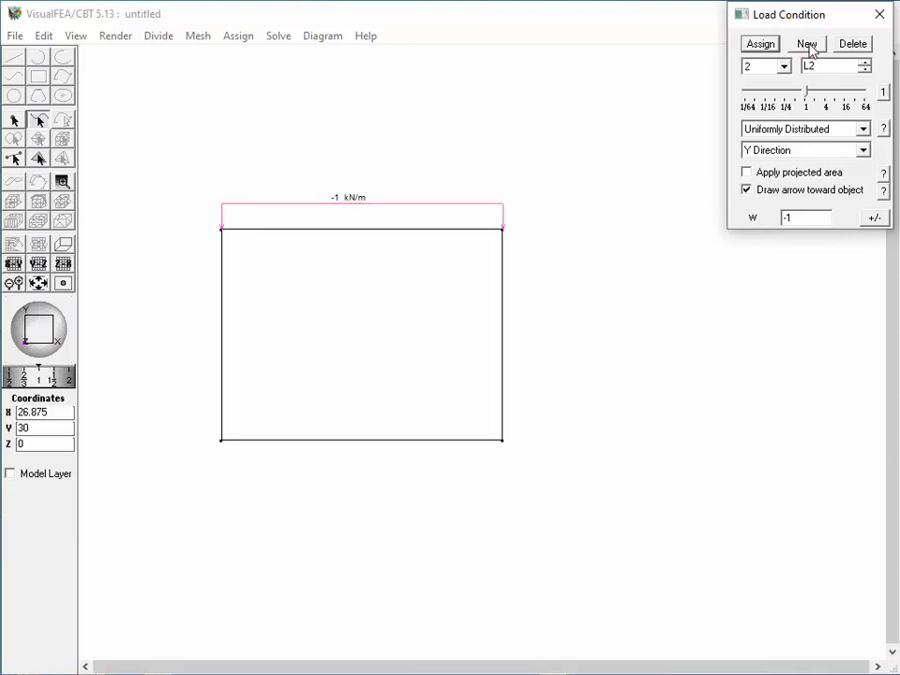
click(862, 129)
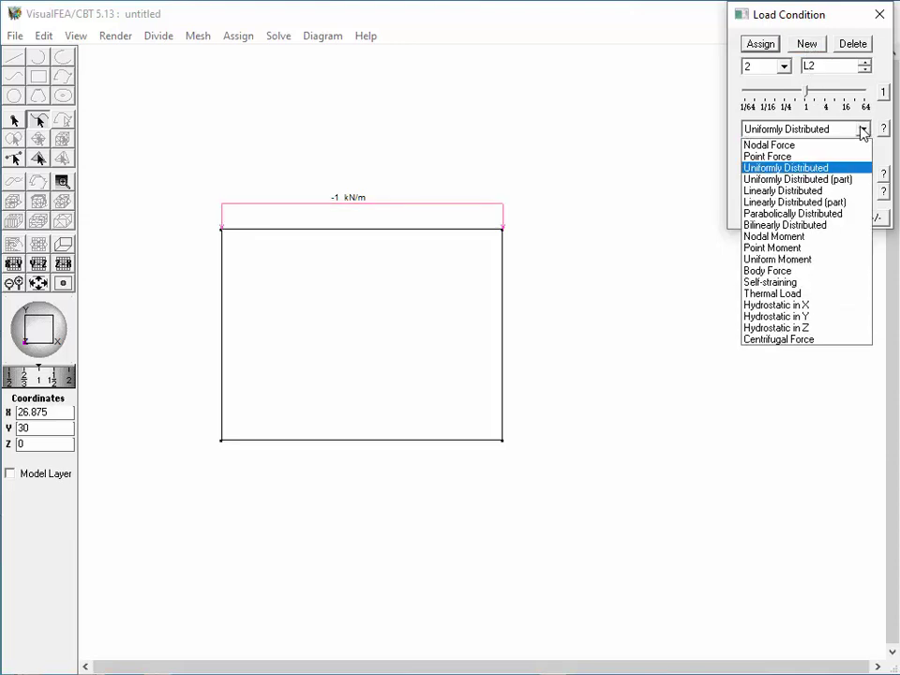
click(828, 192)
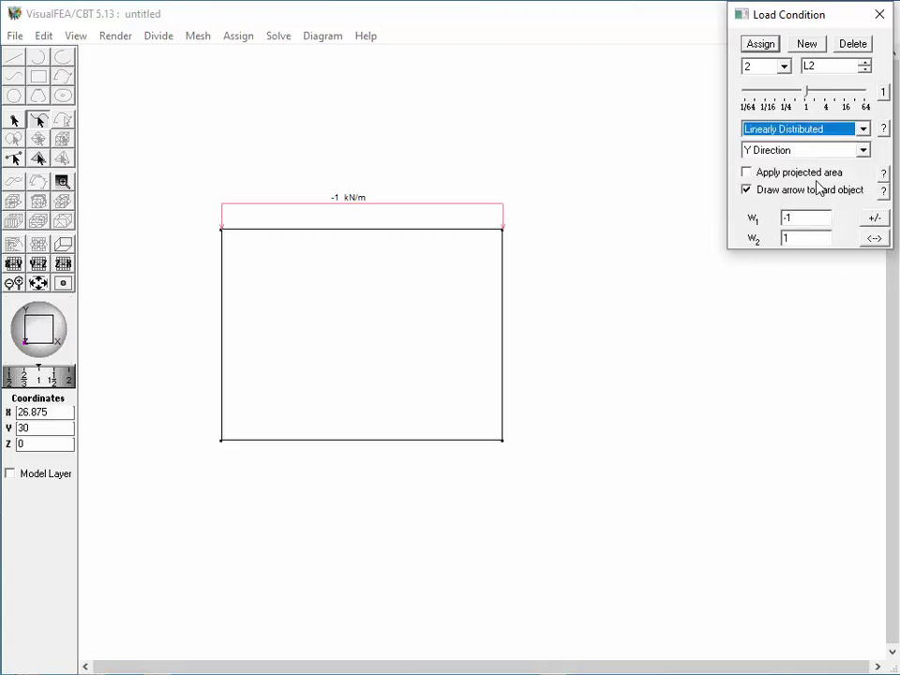
click(864, 150)
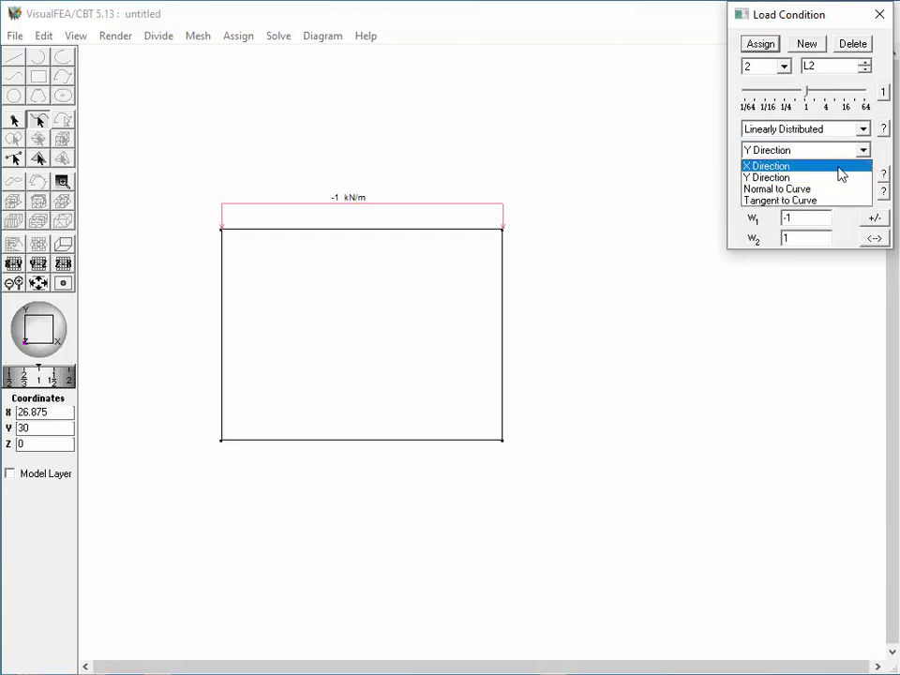
click(840, 167)
drag(802, 216, 774, 217)
key(BackSpace)
Step: Apply L2 to the left column, 1 kN/m at top to 3 kN/m at base, then add case L3
text(1)
double_click(796, 238)
text(3)
key(Return)
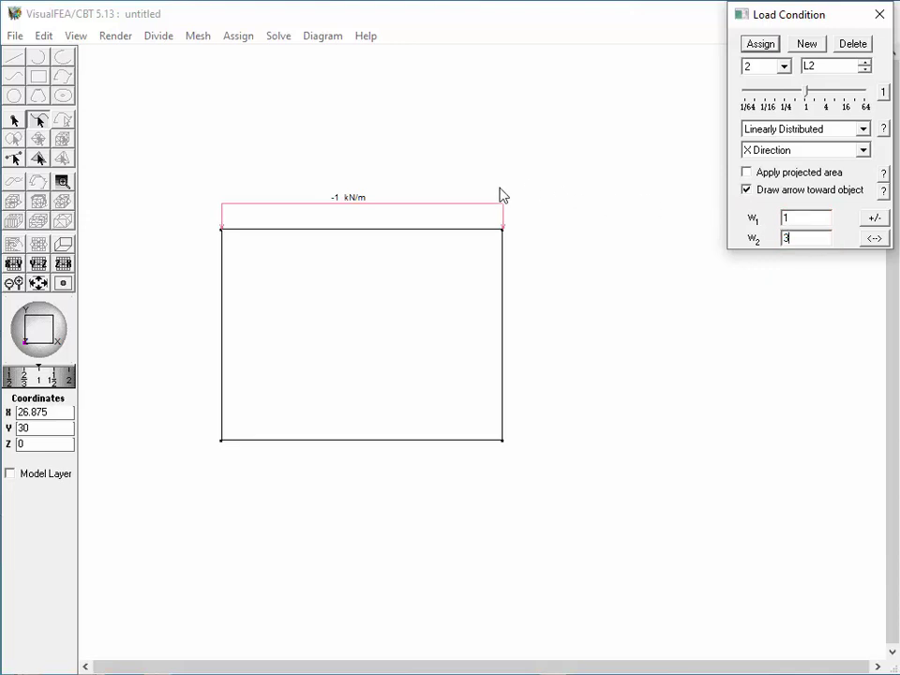
click(225, 288)
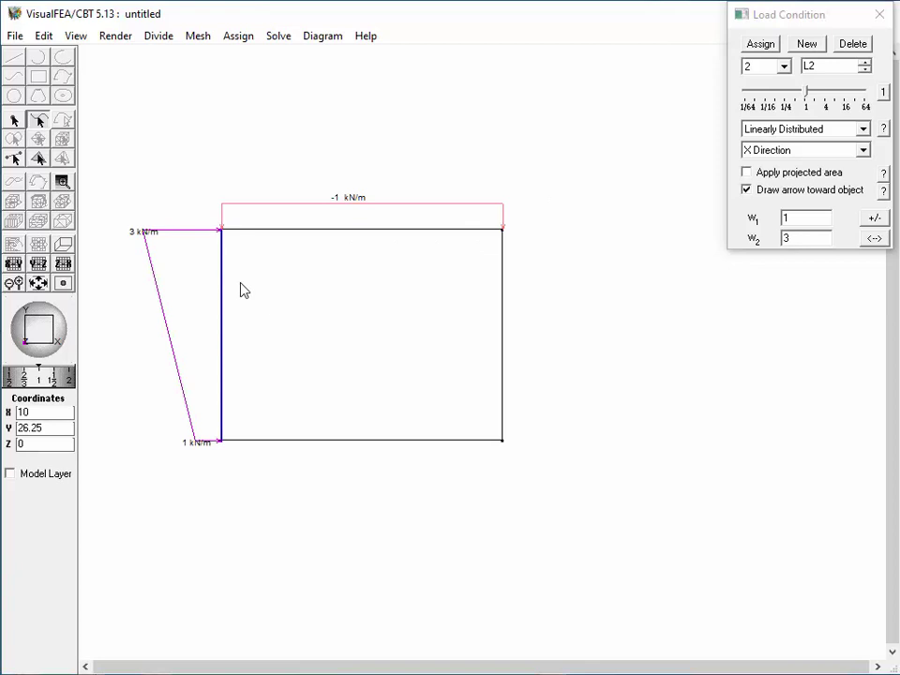
click(874, 241)
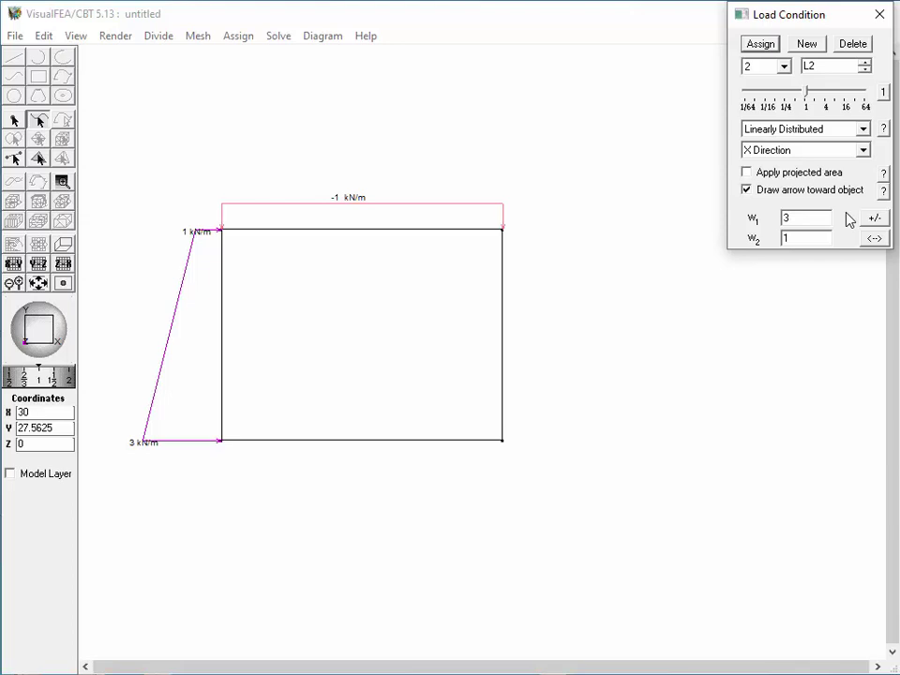
click(809, 49)
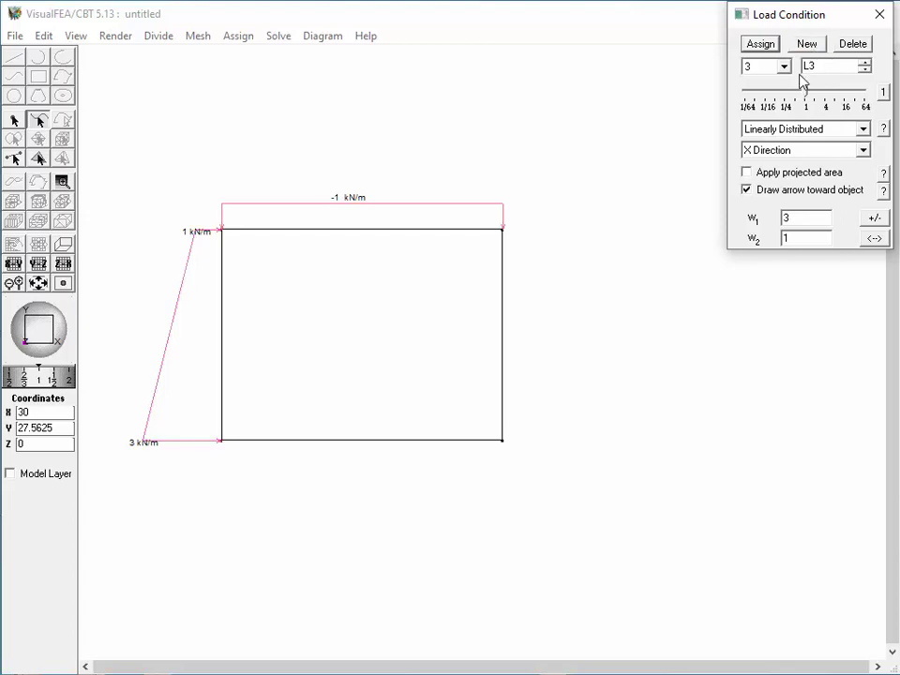
Step: Apply L3 to the right column, swapped and negated to -1 kN/m top, -3 kN/m base
click(504, 314)
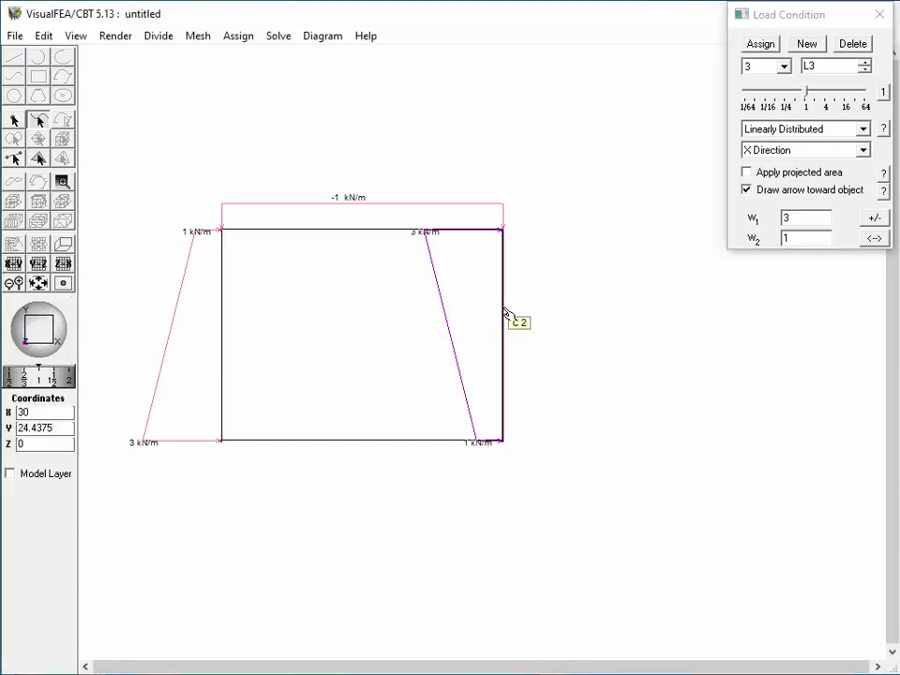
click(874, 240)
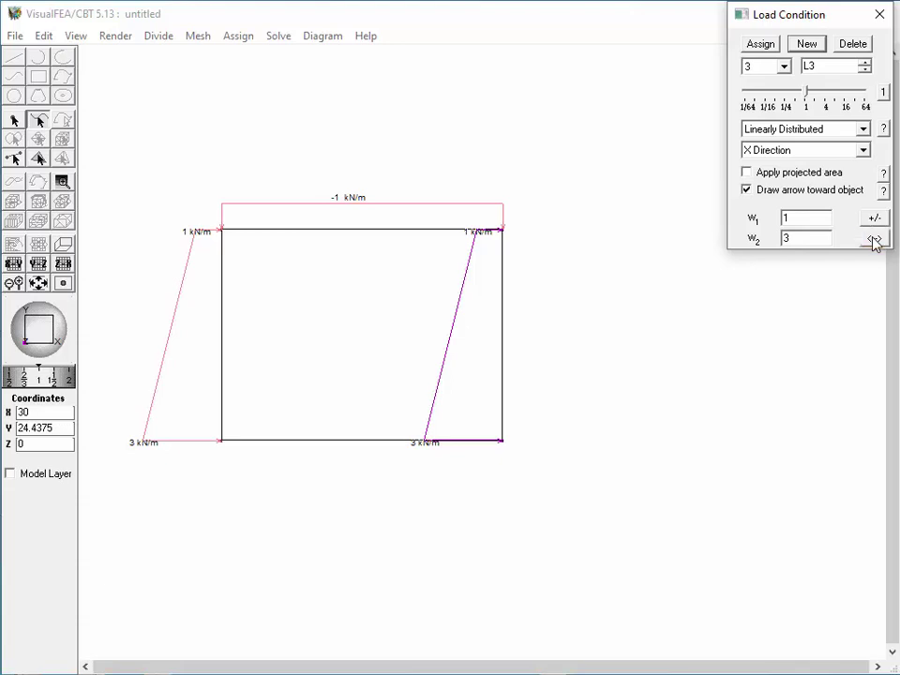
click(875, 218)
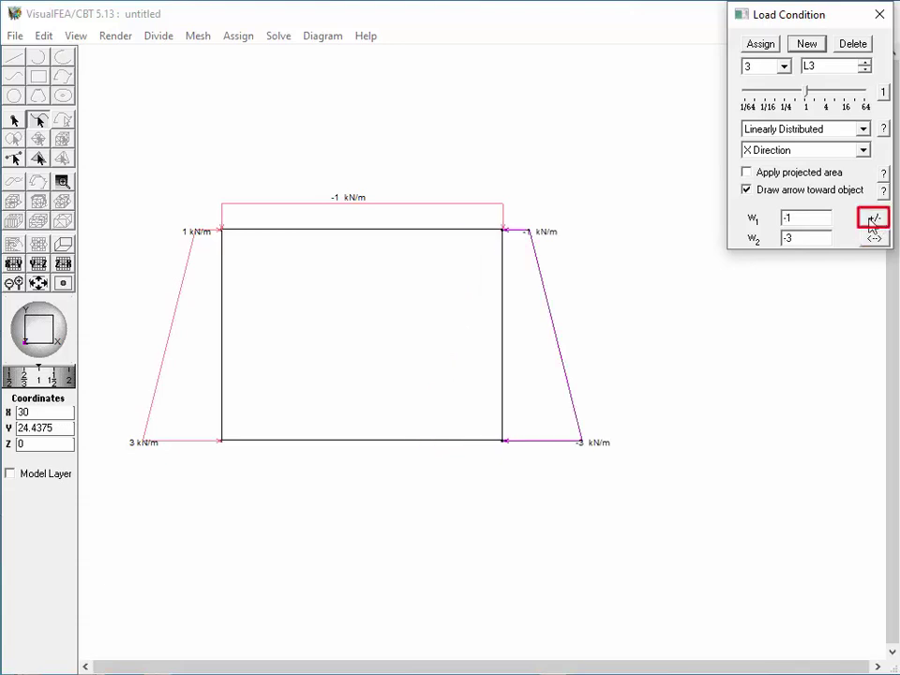
click(654, 277)
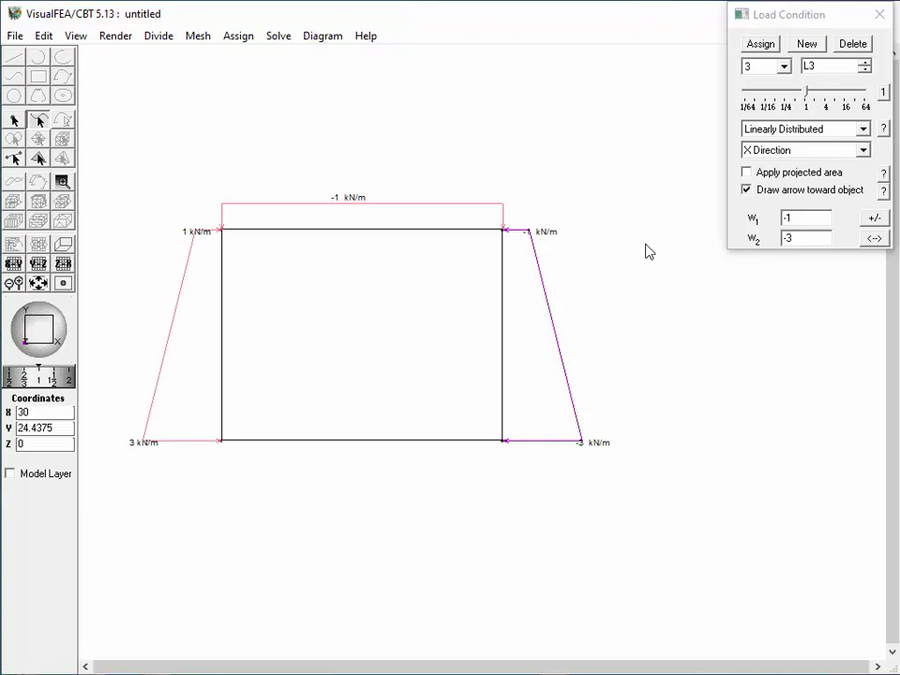
click(880, 14)
Step: Display the bending moment and then deformed shape diagrams, then clear the diagram
click(323, 36)
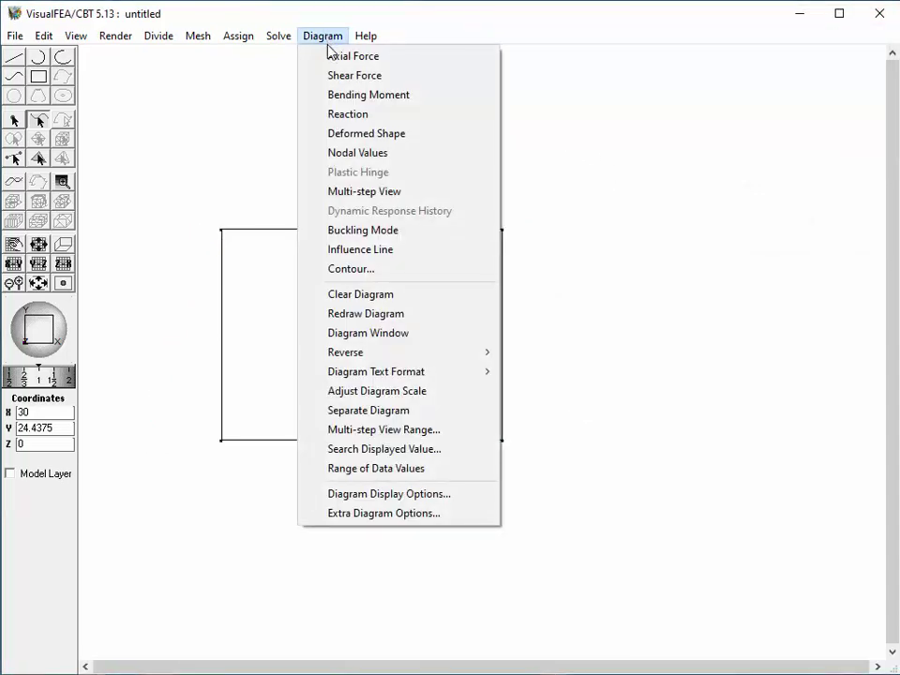
click(335, 95)
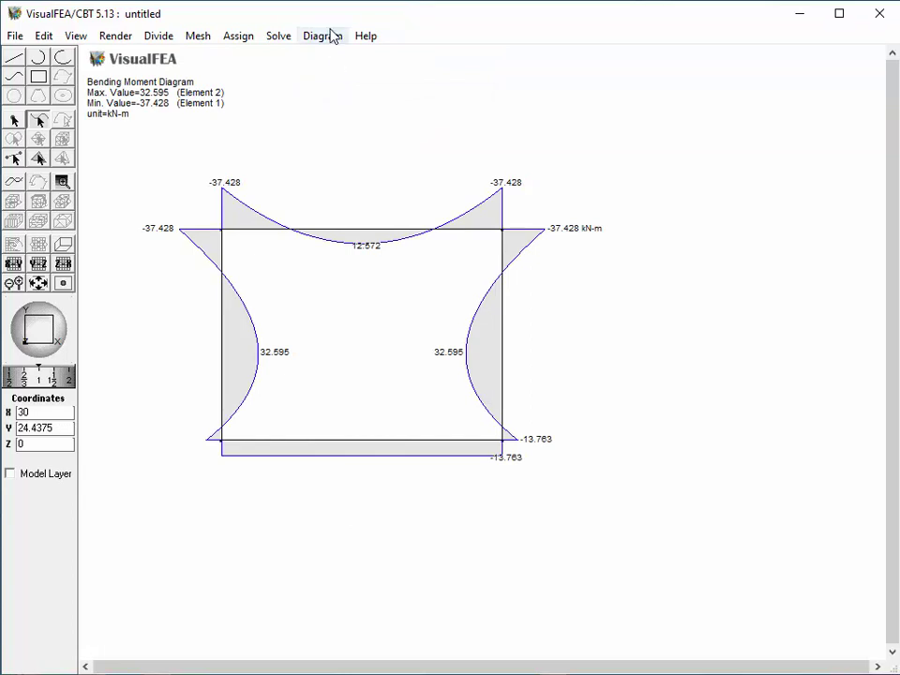
click(329, 36)
click(350, 136)
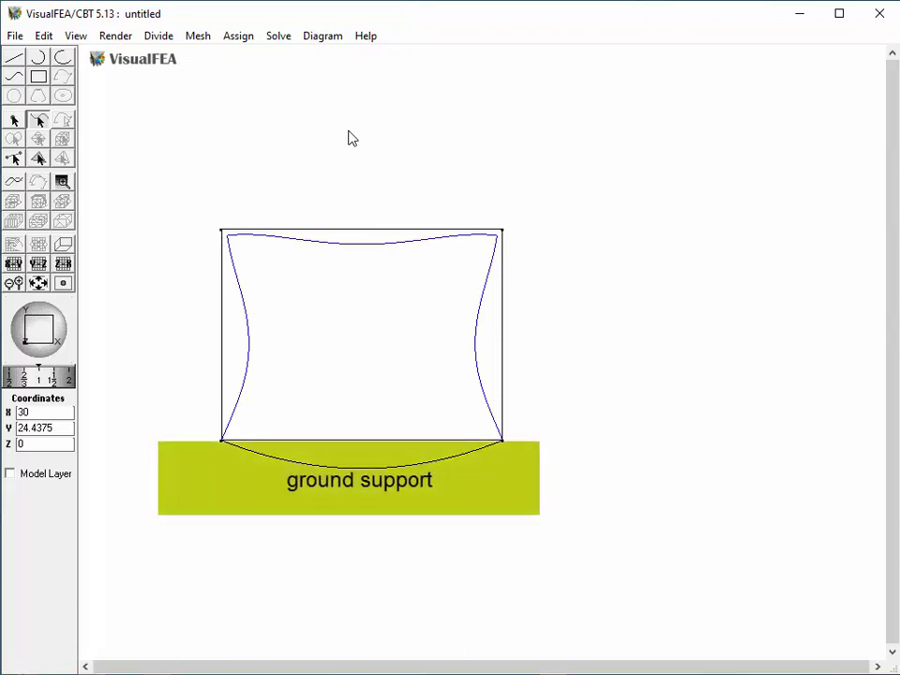
click(323, 35)
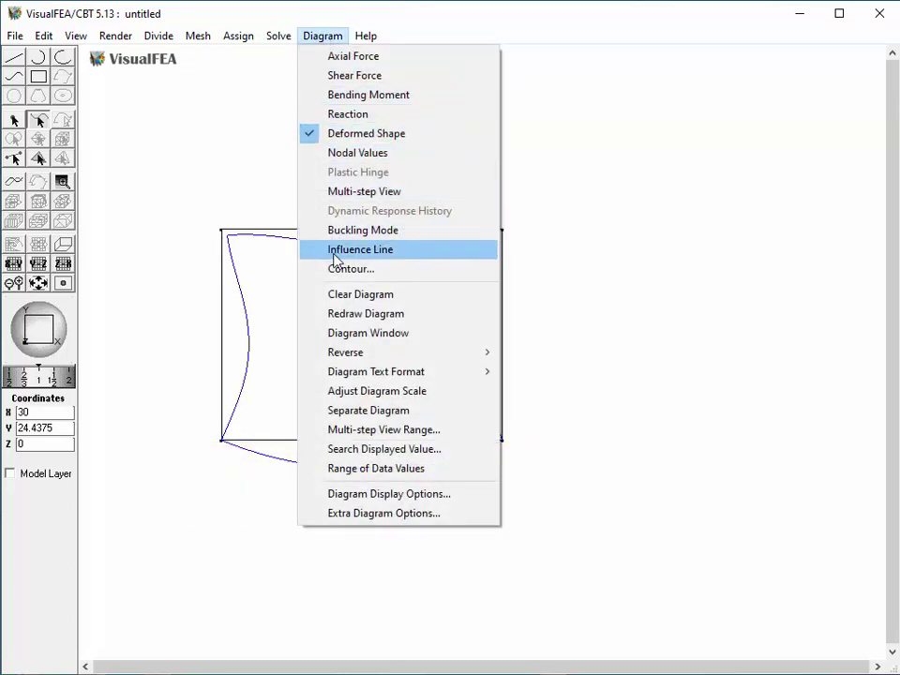
click(340, 295)
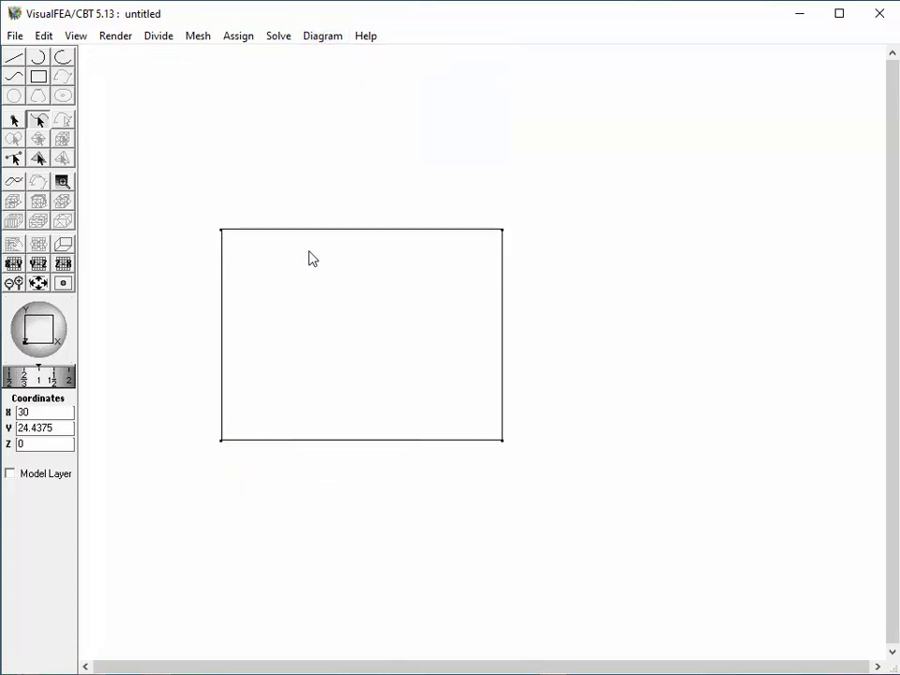
Step: Divide the bottom edge of the frame into 20 segments
click(323, 443)
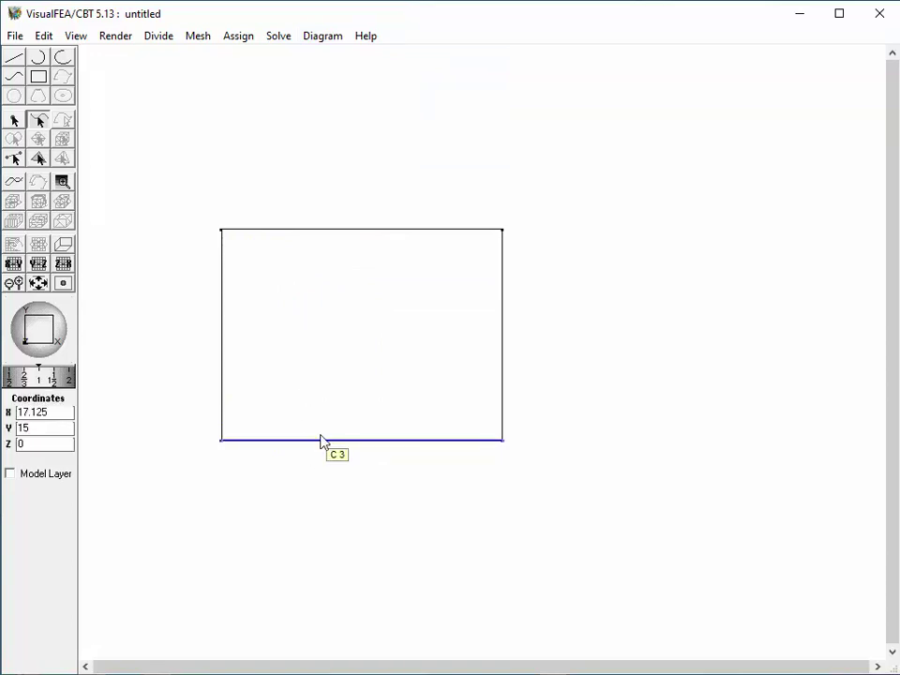
click(158, 38)
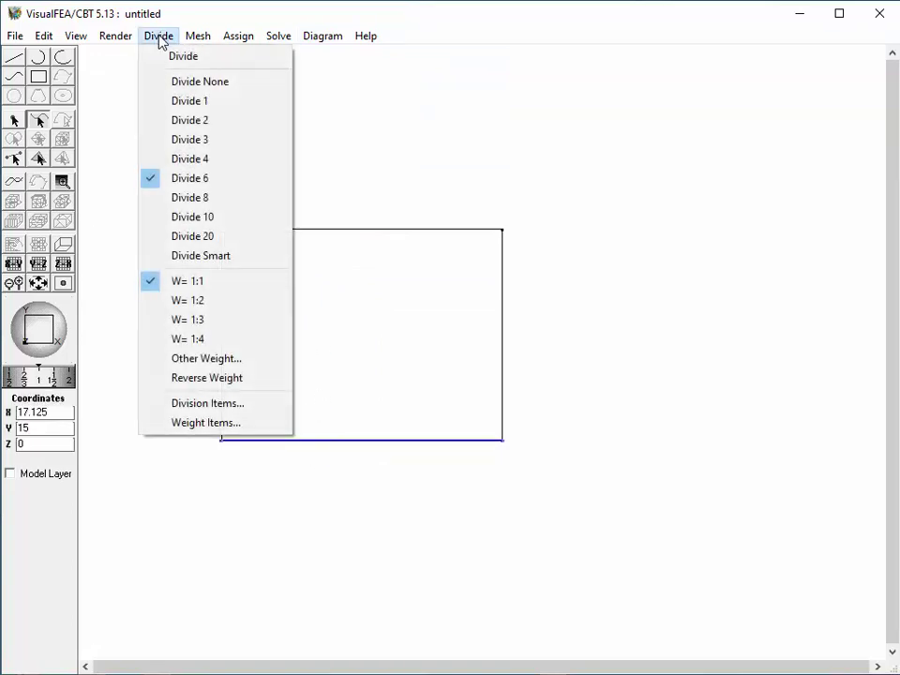
click(185, 236)
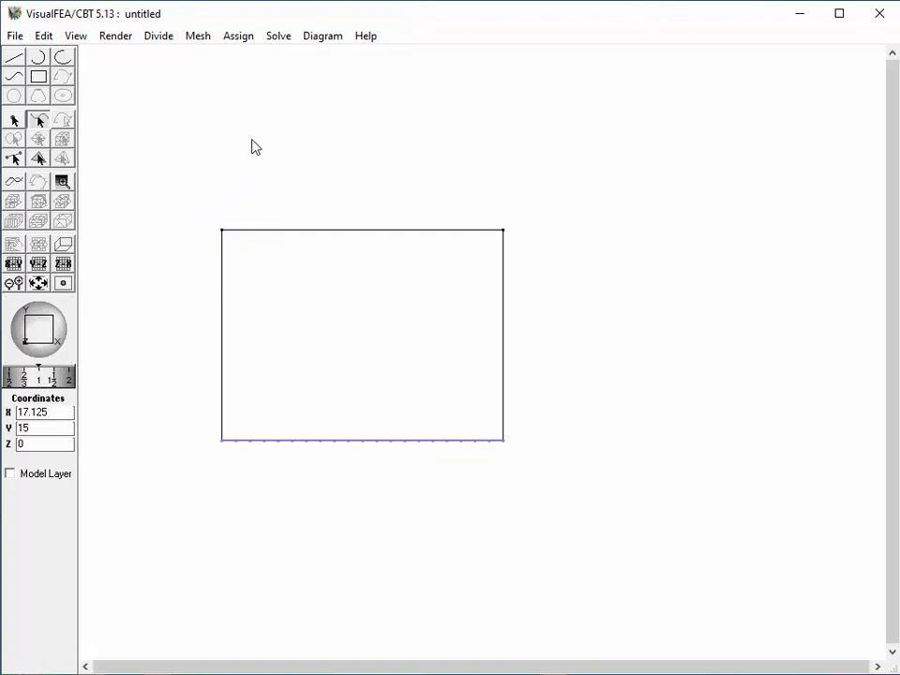
Step: Show the bending moment diagram, then switch to the deformed shape
click(315, 41)
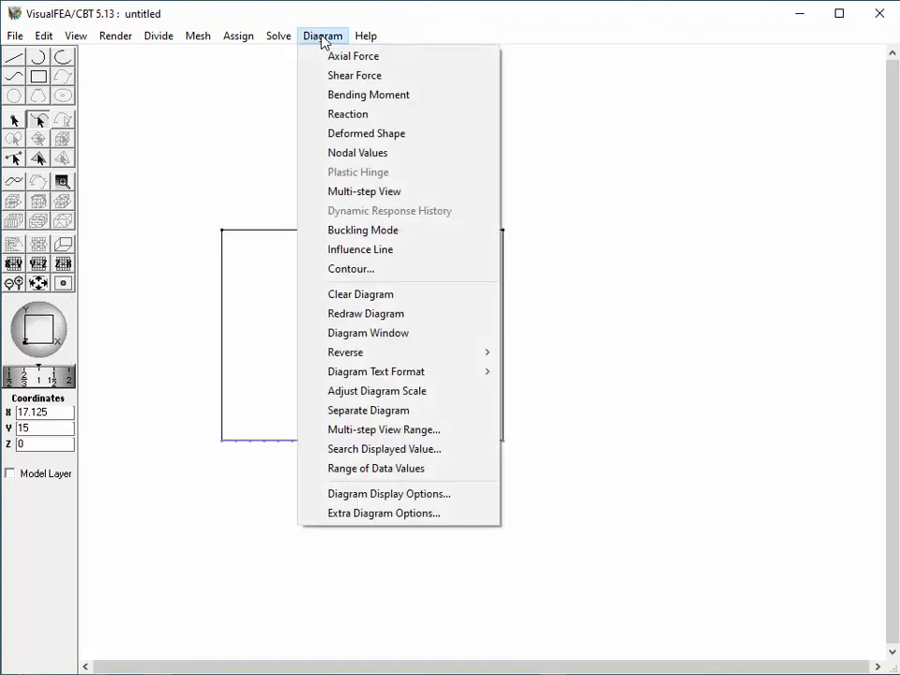
click(348, 96)
click(334, 39)
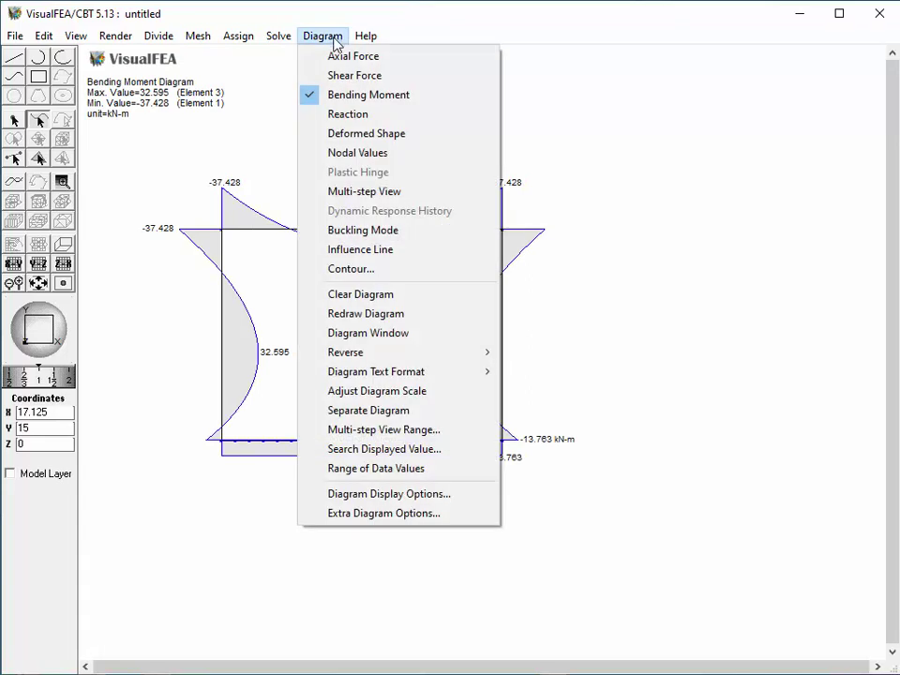
click(354, 133)
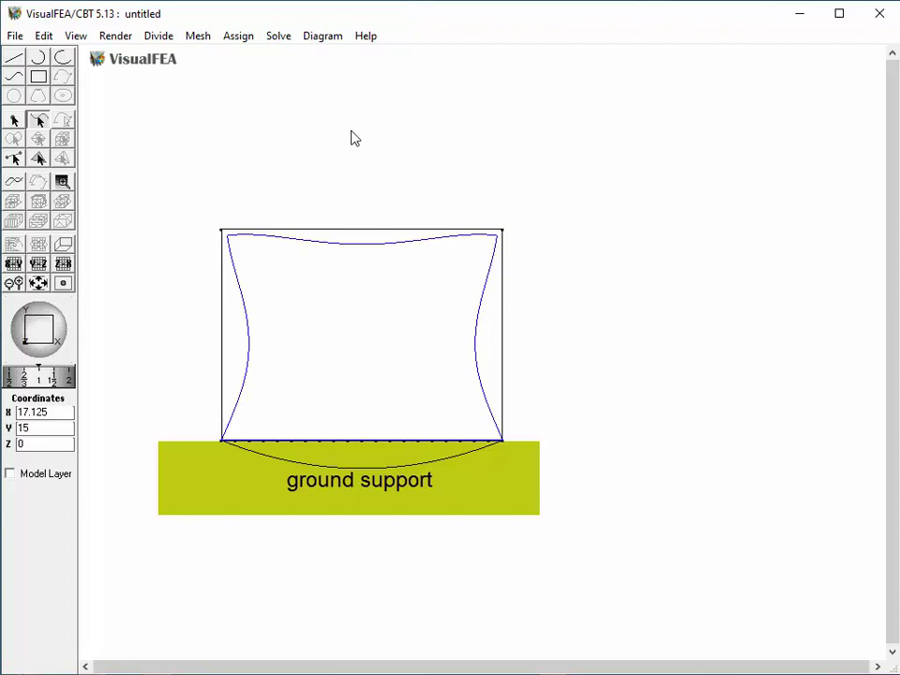
Step: Clear the diagram and assign new boundary B2 (Δy only) to the bottom-edge nodes
click(245, 38)
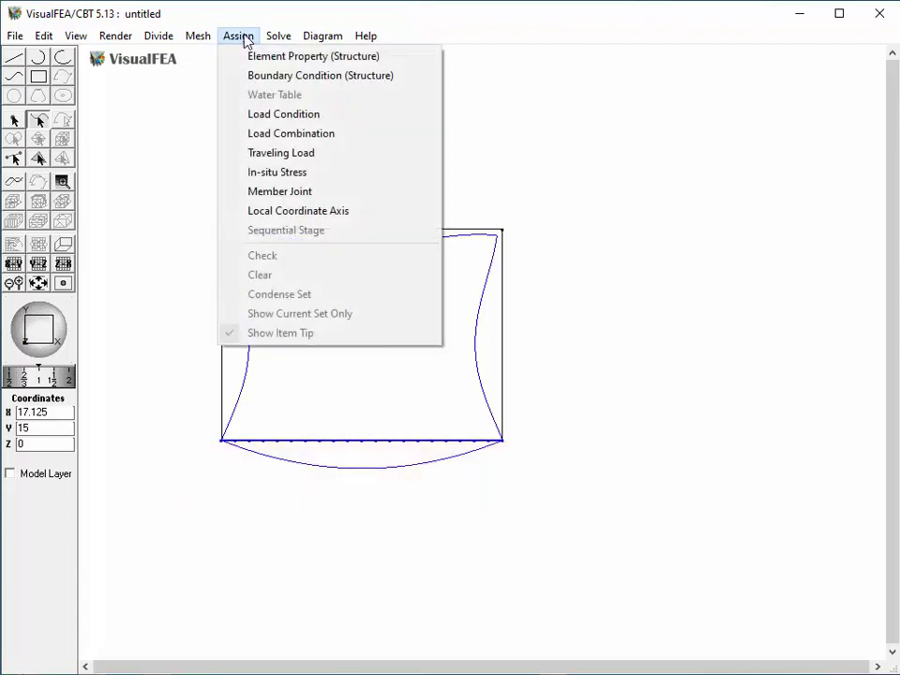
click(257, 79)
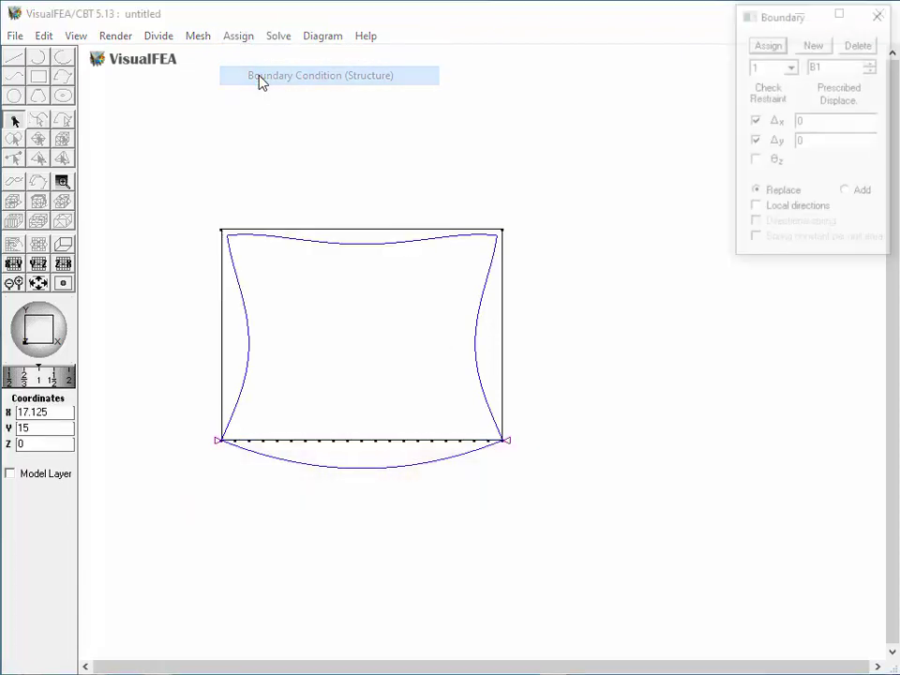
click(319, 36)
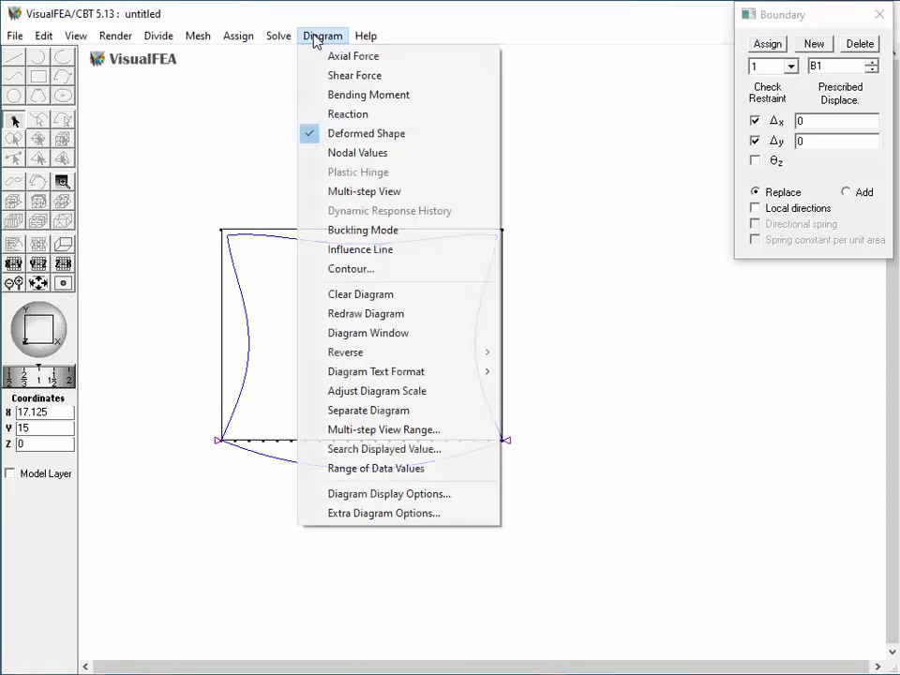
click(354, 294)
click(815, 44)
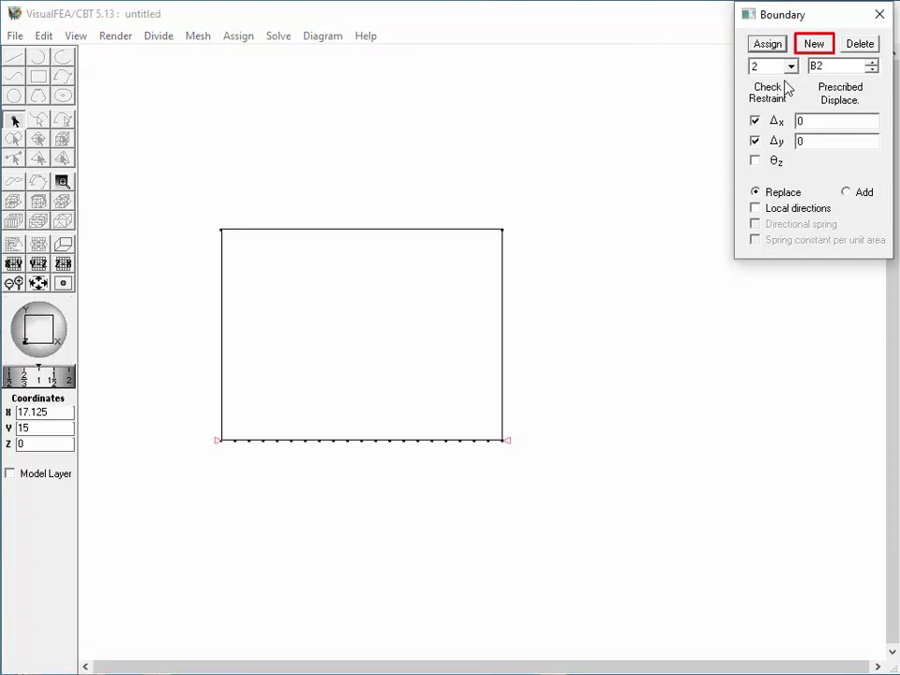
click(755, 121)
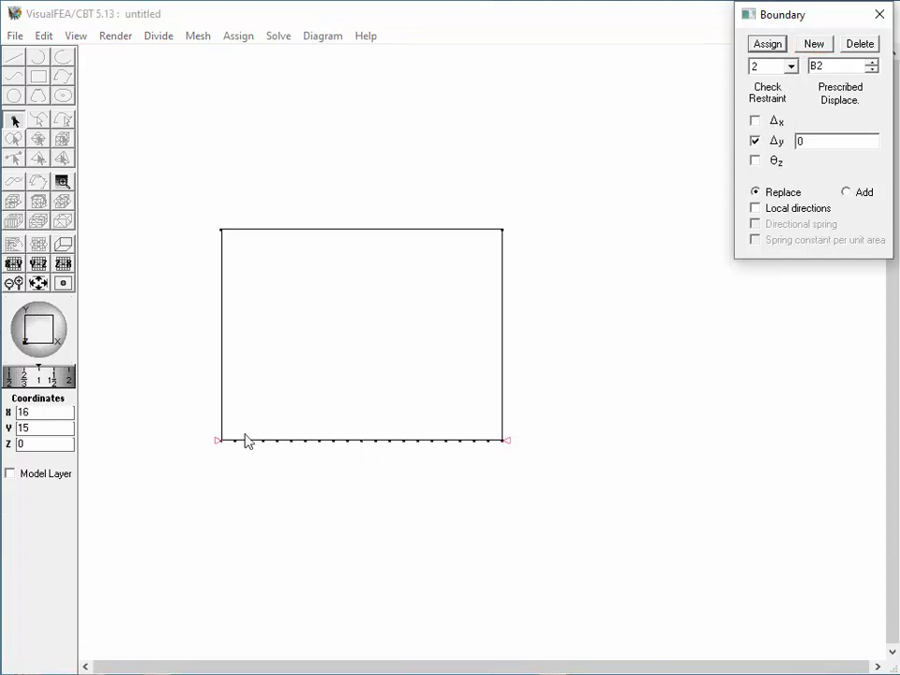
drag(231, 433, 506, 450)
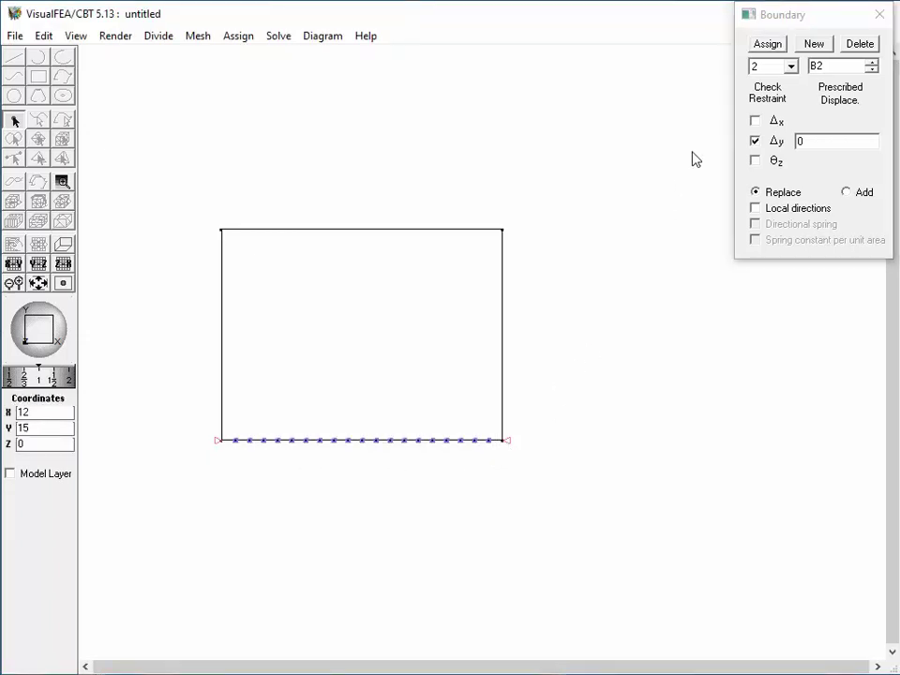
click(769, 46)
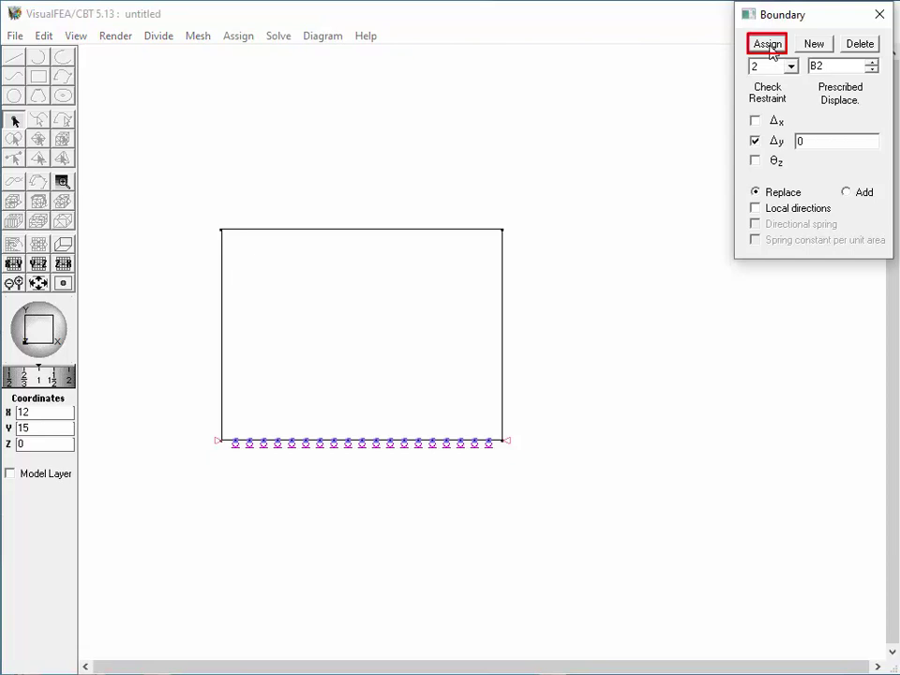
Step: Display the deformed shape with the new B2 supports
click(317, 36)
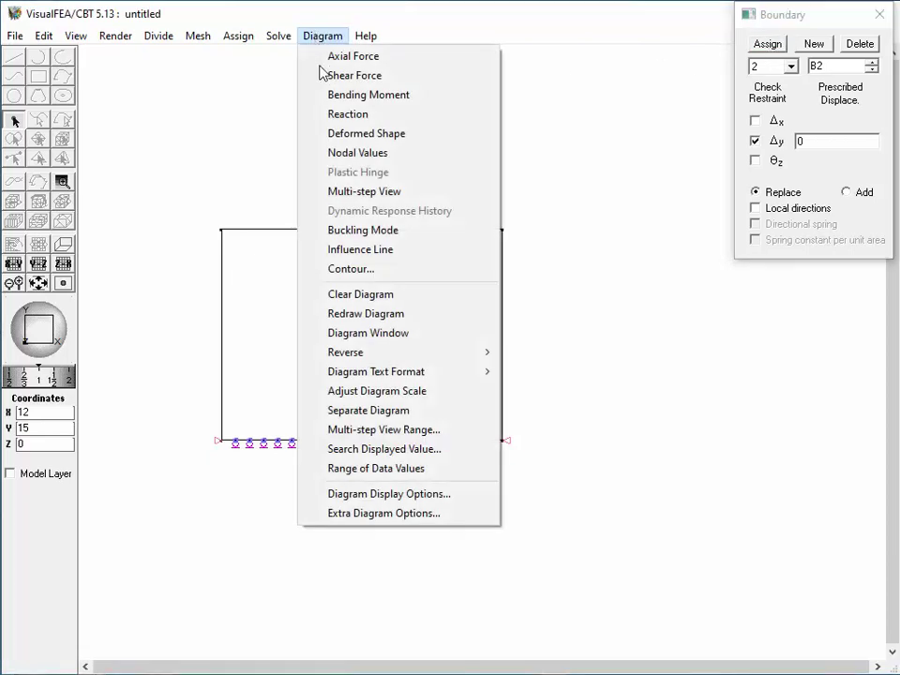
click(319, 136)
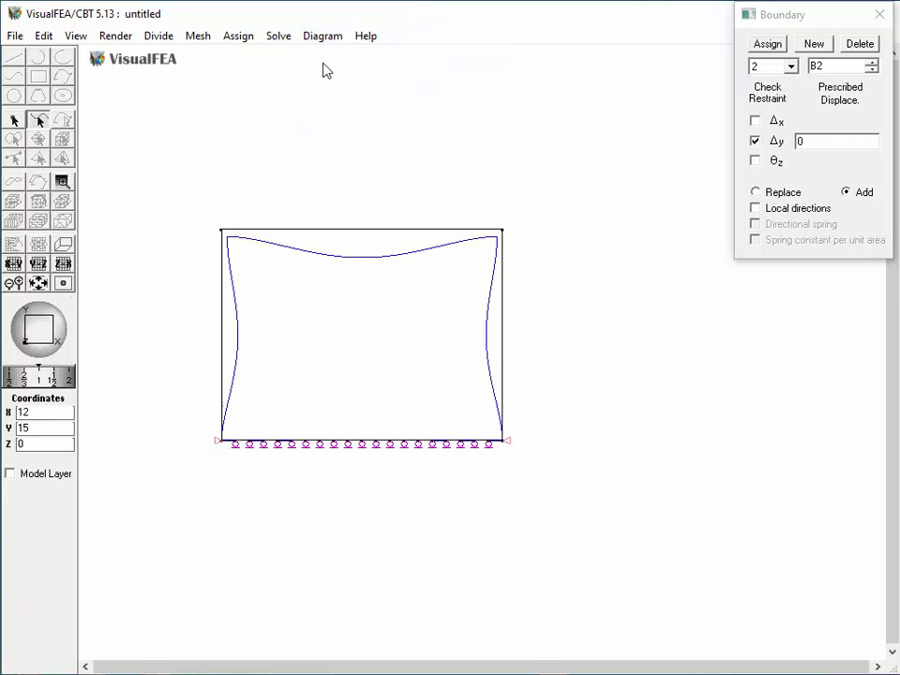
click(326, 37)
Step: Display the bending moment diagram for the roller-supported base
click(324, 99)
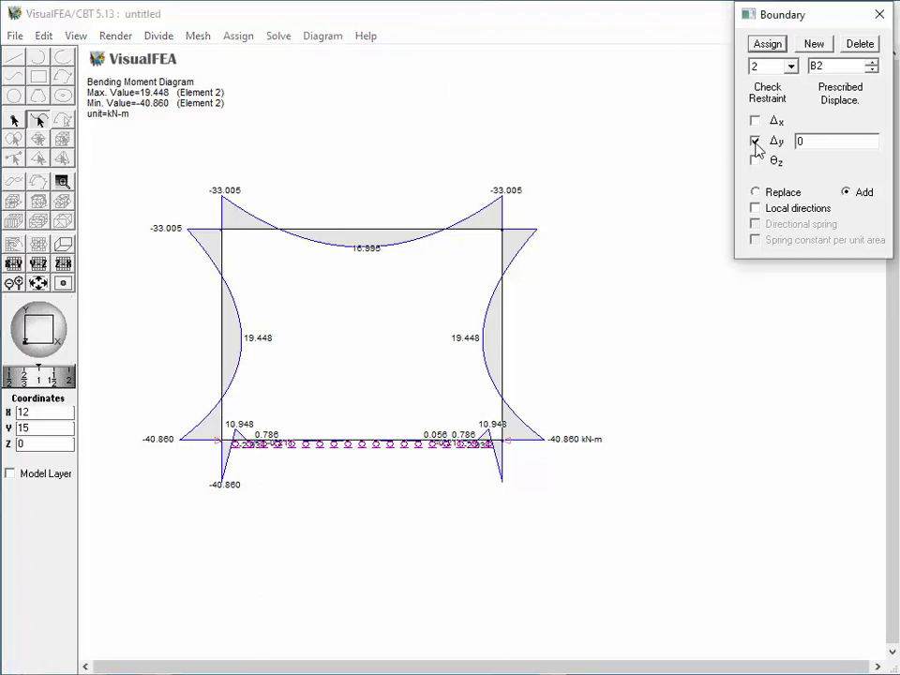
Step: Remove the vertical (Δy) restraint from boundary B2
click(756, 141)
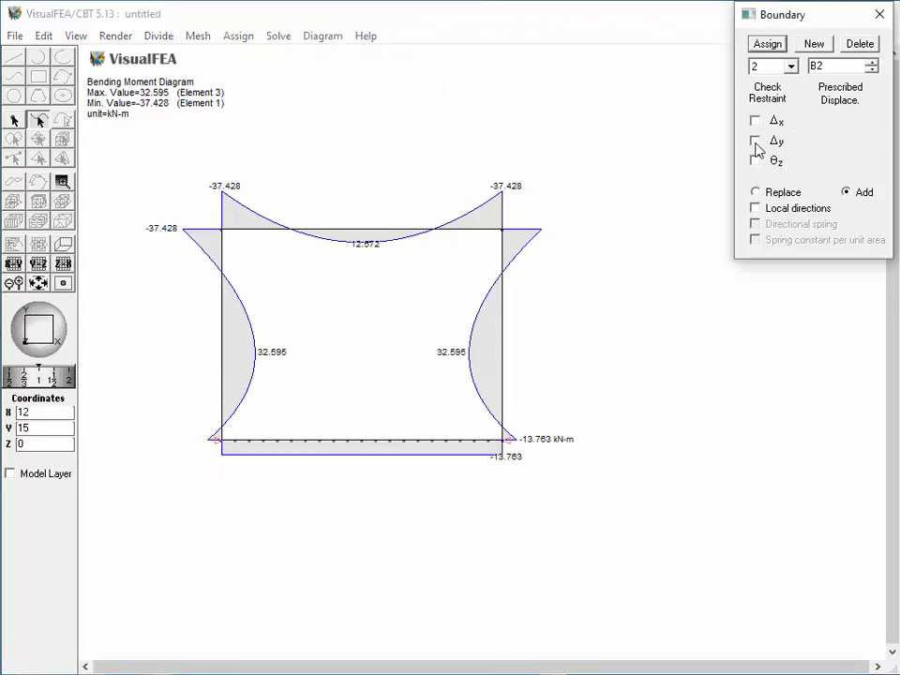
click(831, 106)
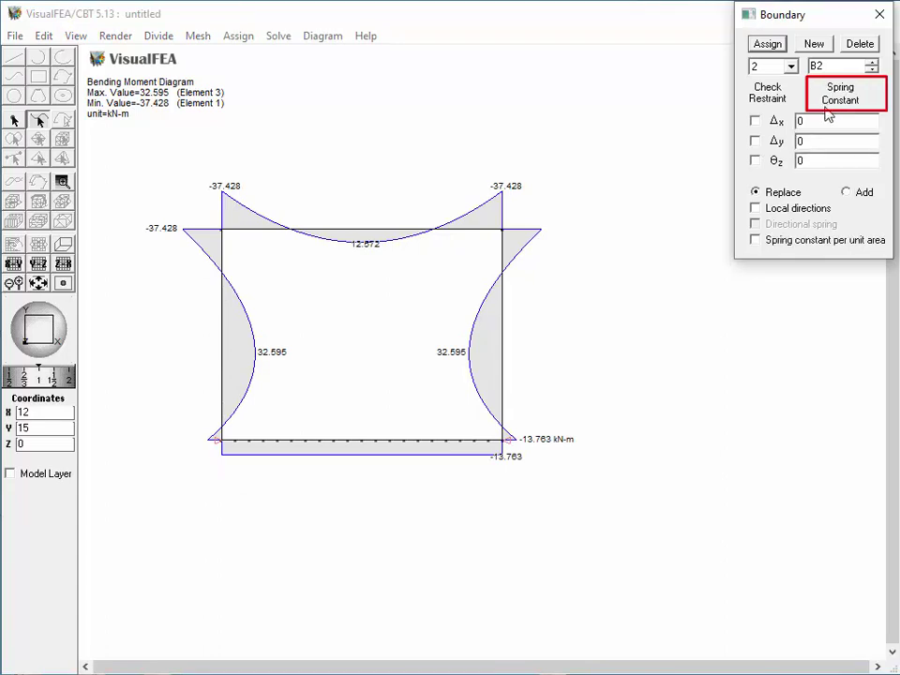
double_click(800, 141)
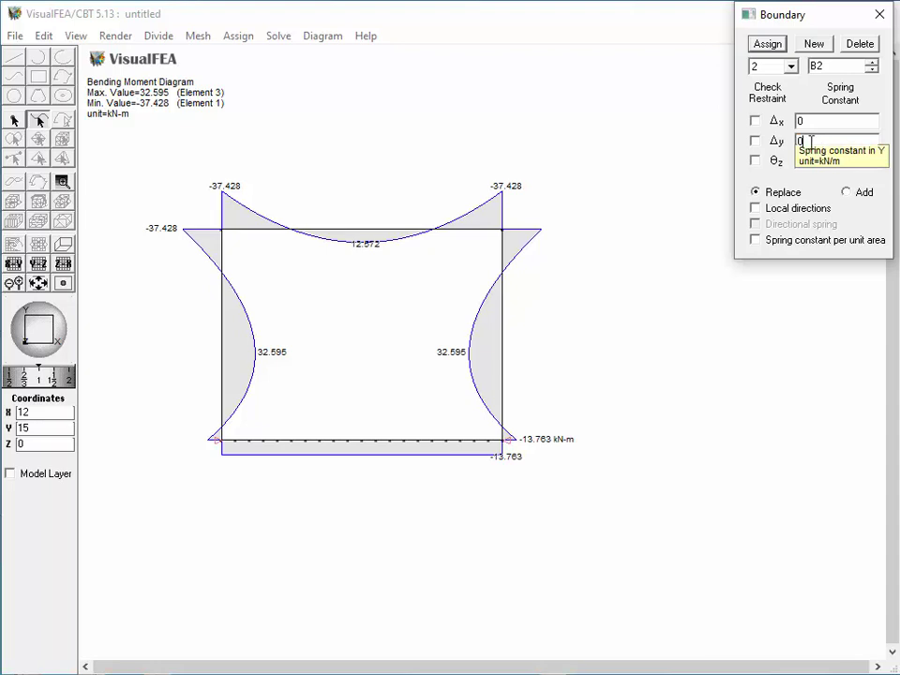
text(1)
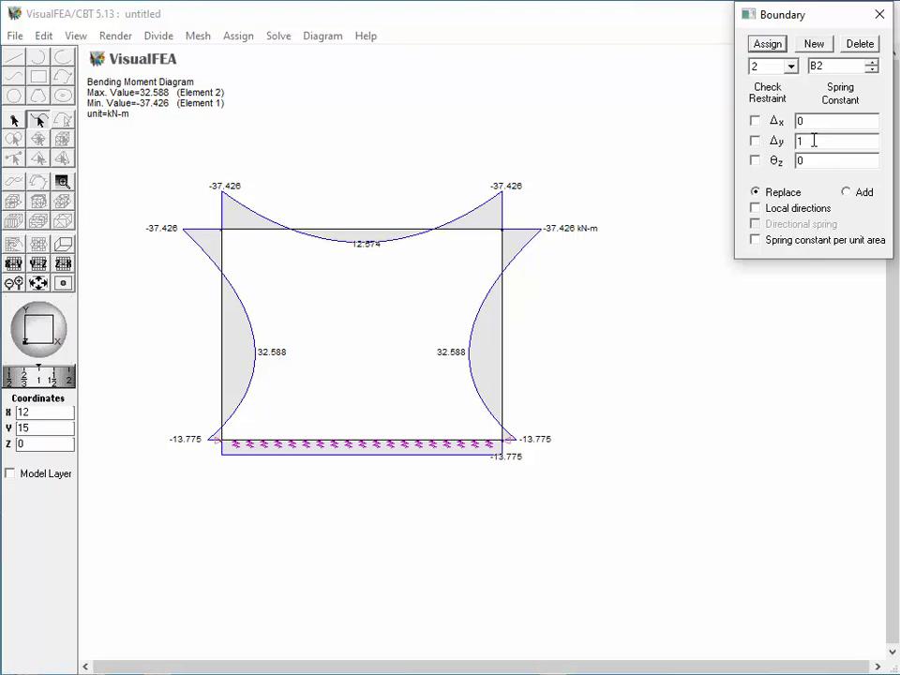
text(000)
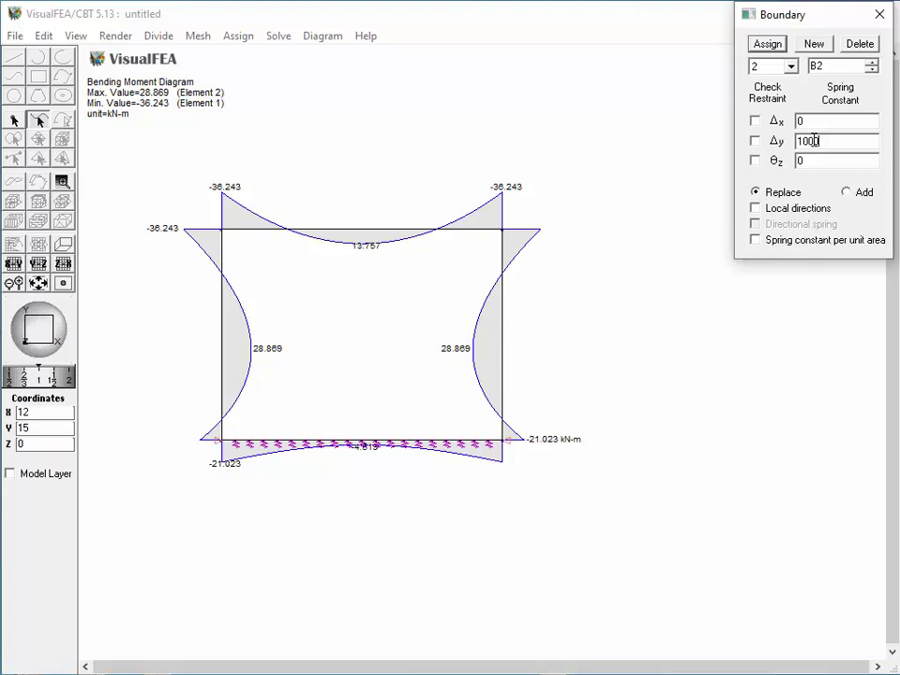
text(00)
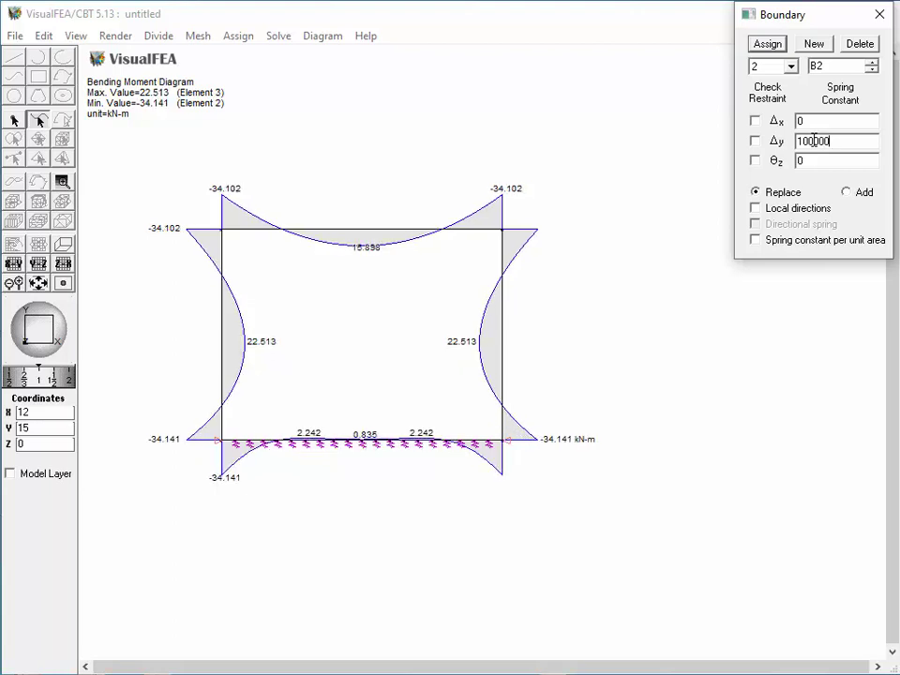
text(0)
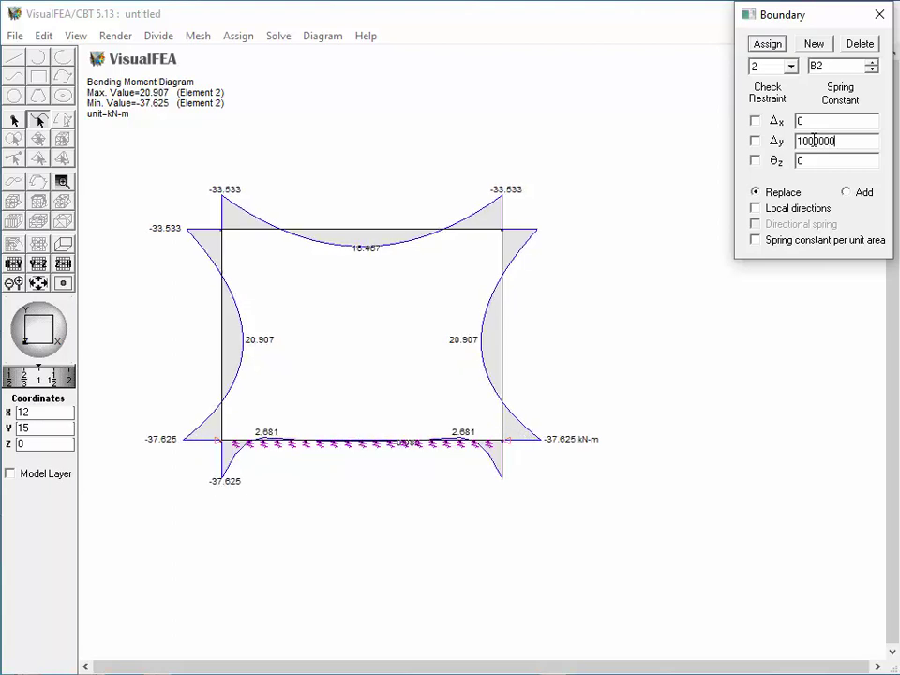
text(00000)
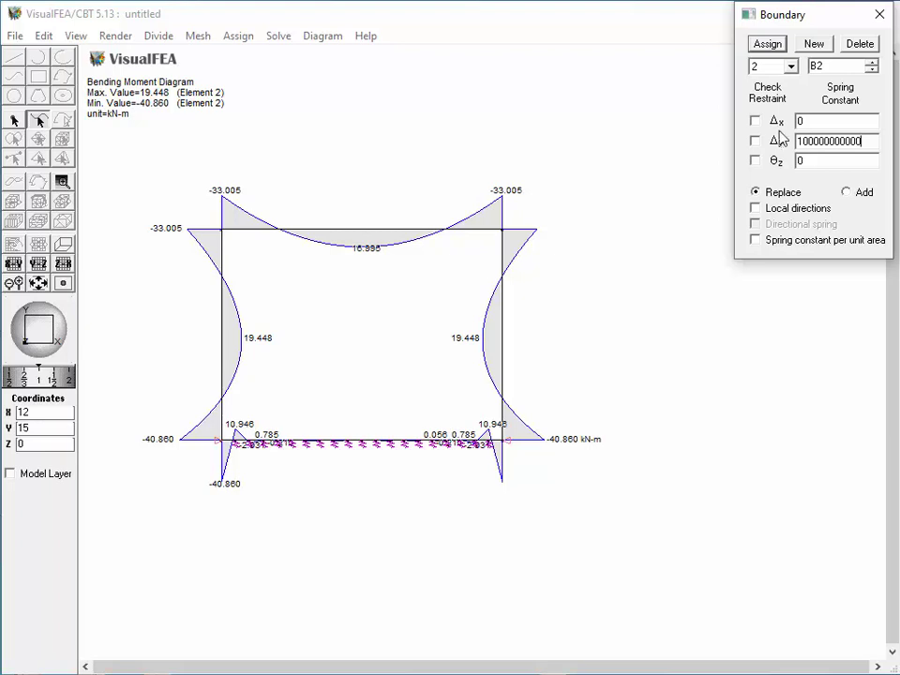
Step: Show the deformed shape again and soften B2's vertical spring constant to 10000 kN/m
click(322, 37)
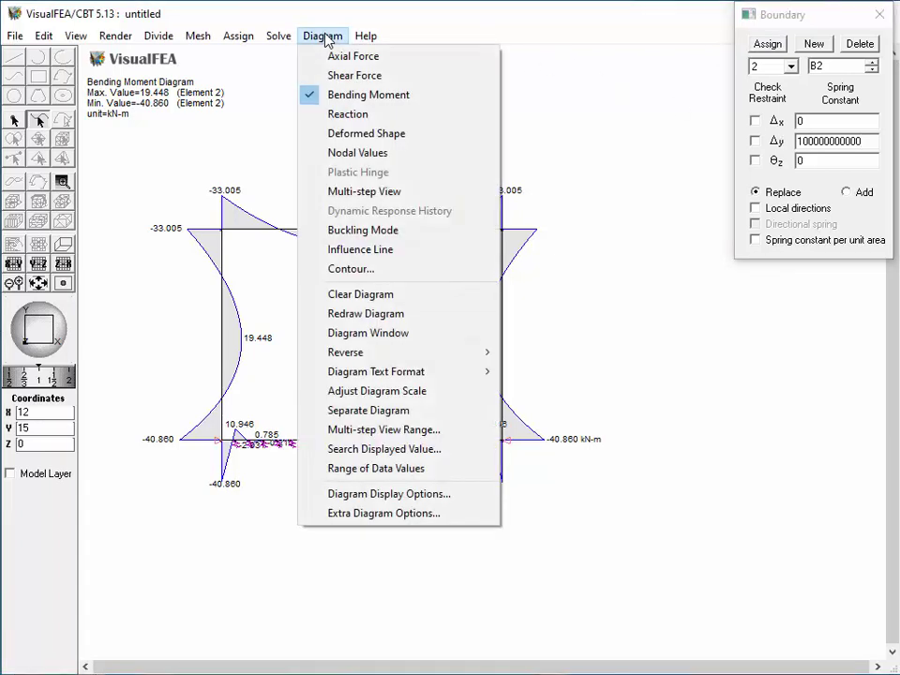
click(342, 134)
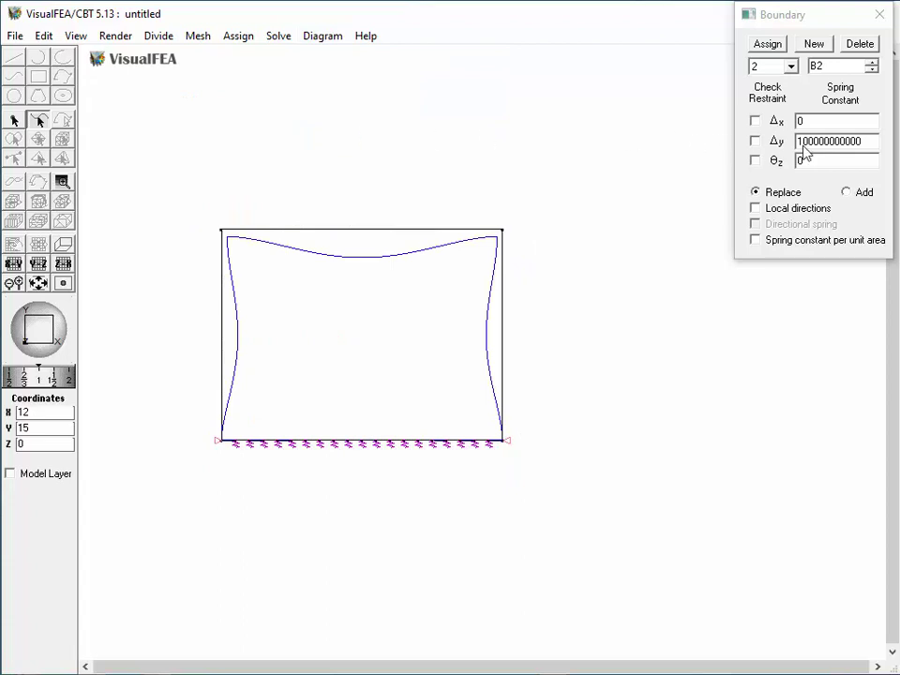
click(868, 143)
key(BackSpace)
key(BackSpace)
key(BackSpace)
key(BackSpace)
key(BackSpace)
key(BackSpace)
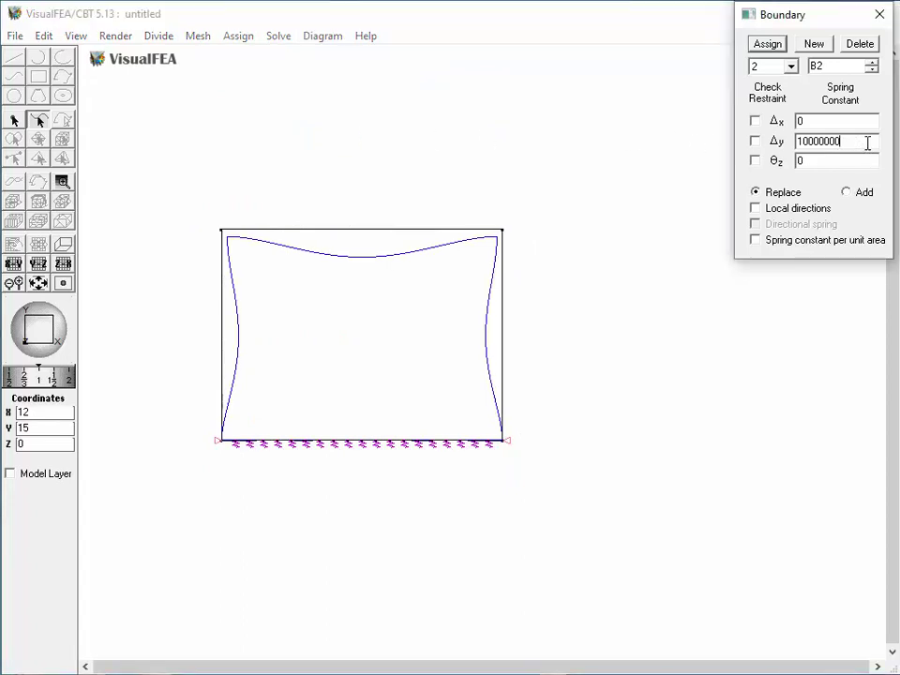
key(BackSpace)
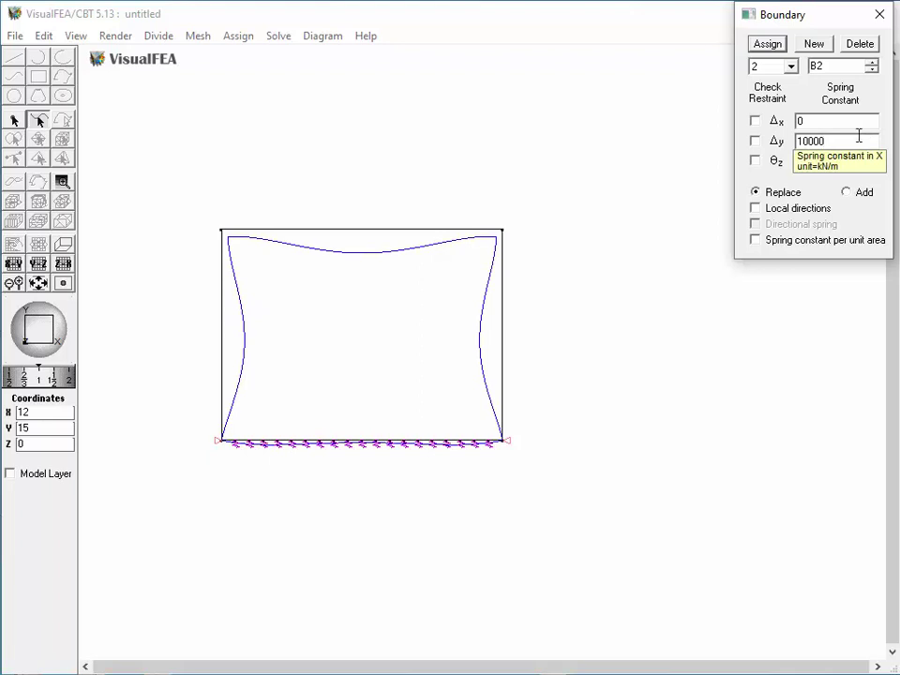
Step: View bending moments for the softer springs, clear the diagram, and create boundary set B3
click(315, 37)
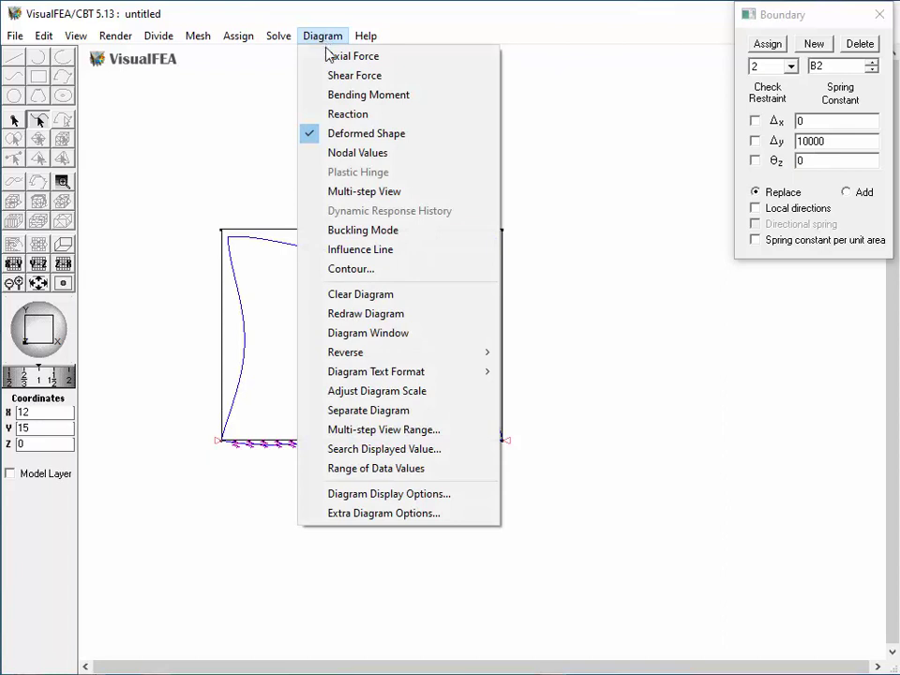
click(338, 95)
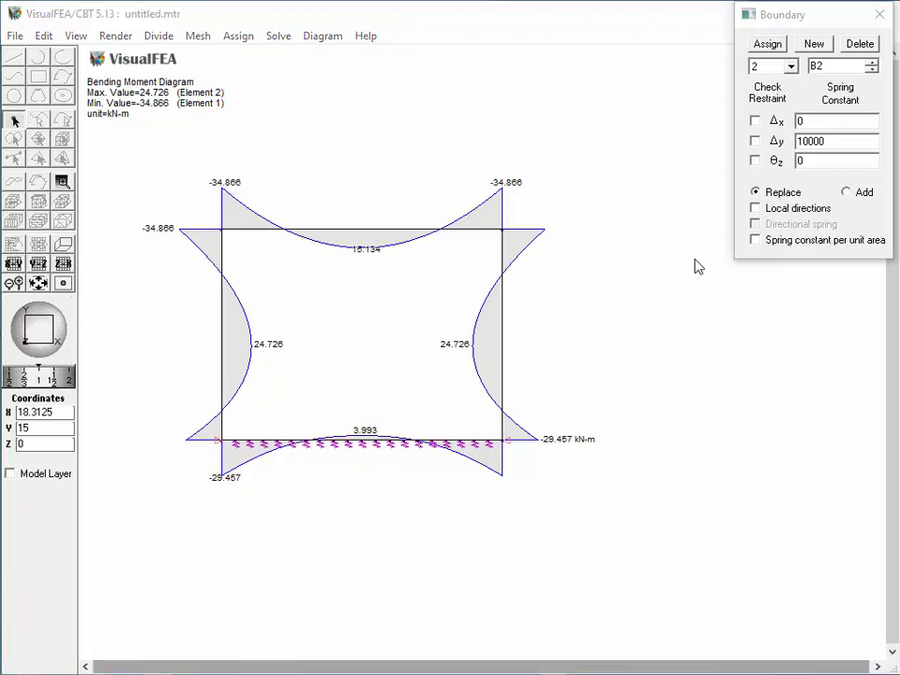
click(330, 40)
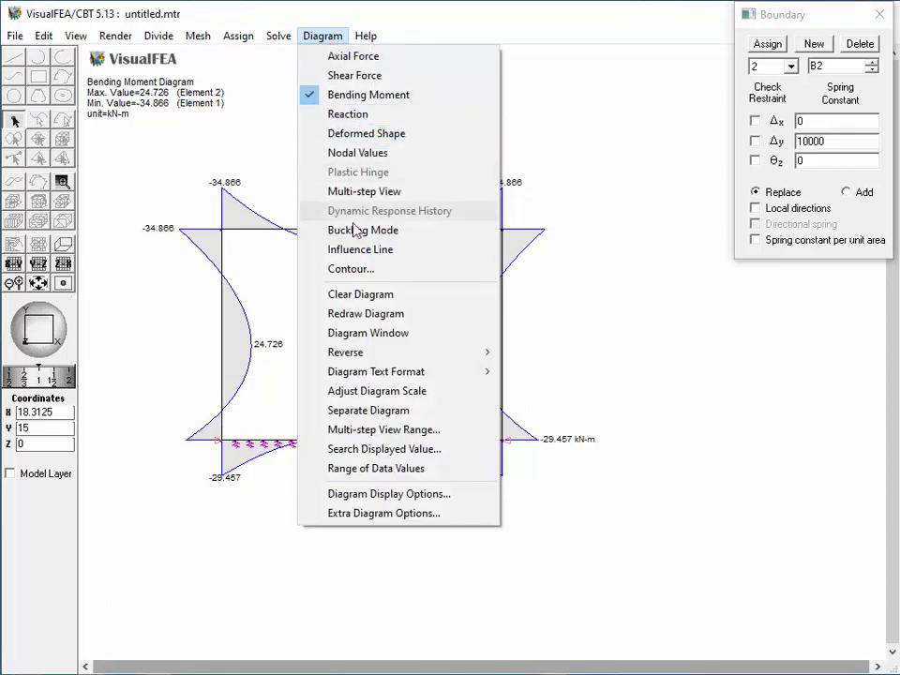
click(364, 294)
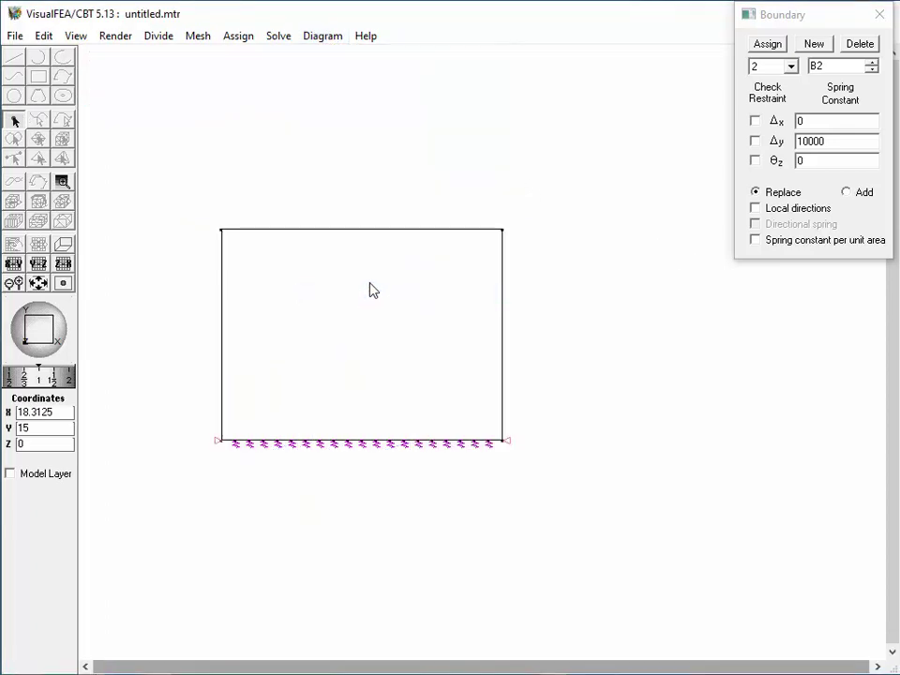
click(814, 44)
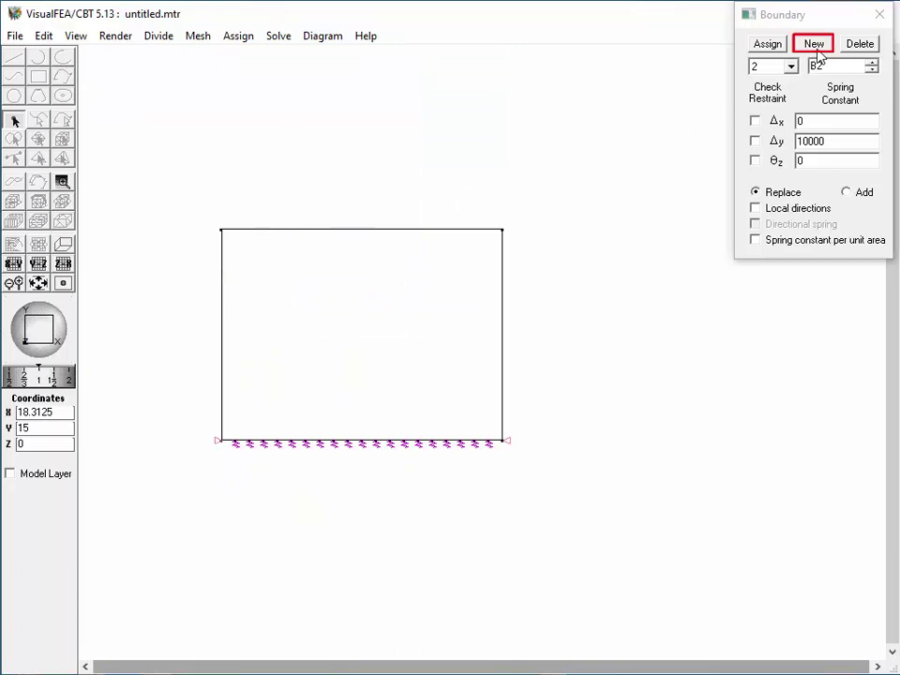
Step: Set B3's Δy to 0, restrain Δx, and switch values to prescribed displacements
double_click(799, 141)
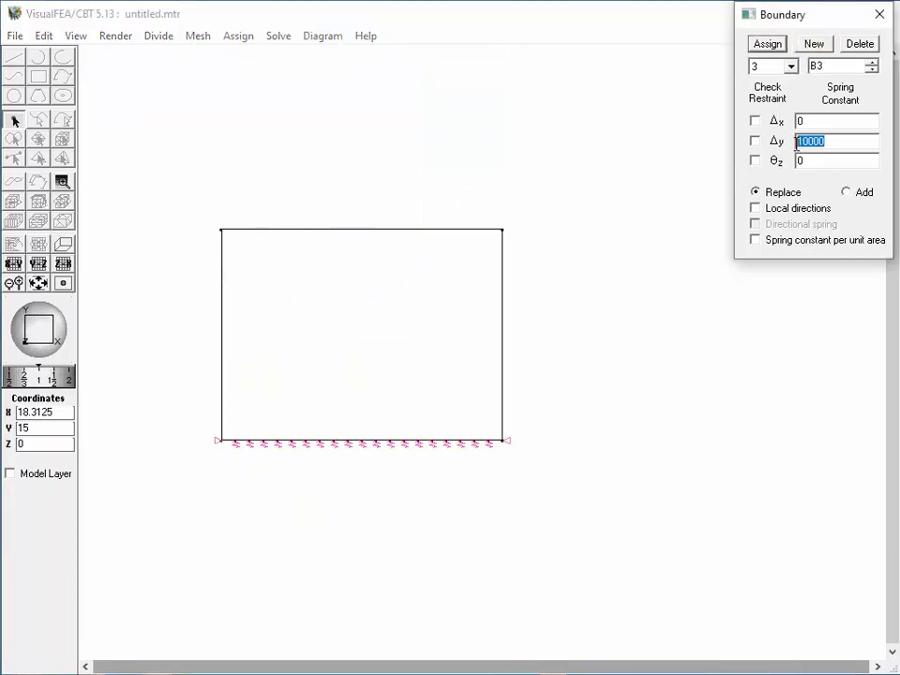
text(0)
click(756, 121)
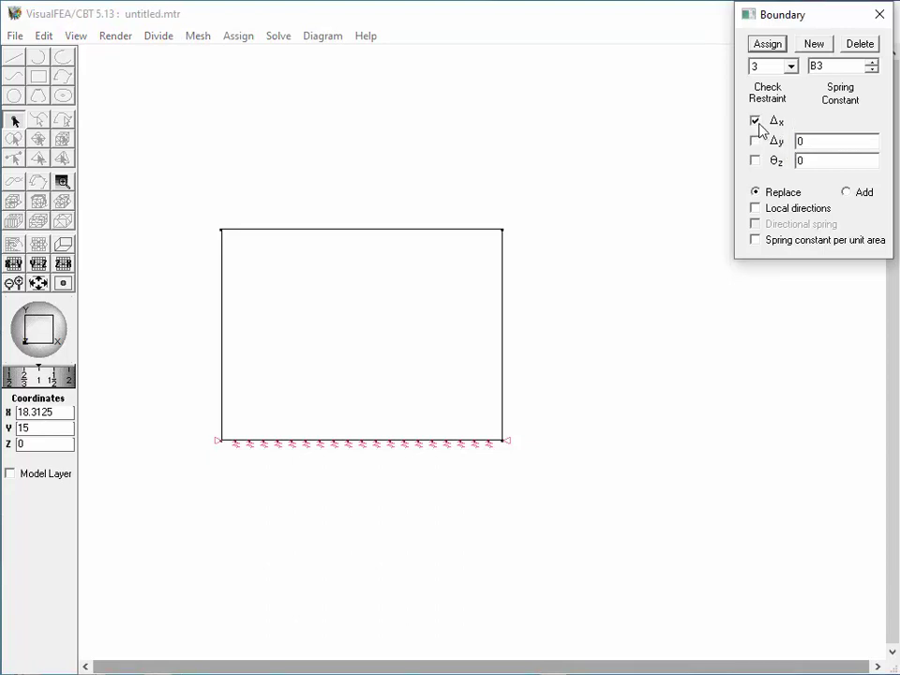
click(842, 106)
click(843, 104)
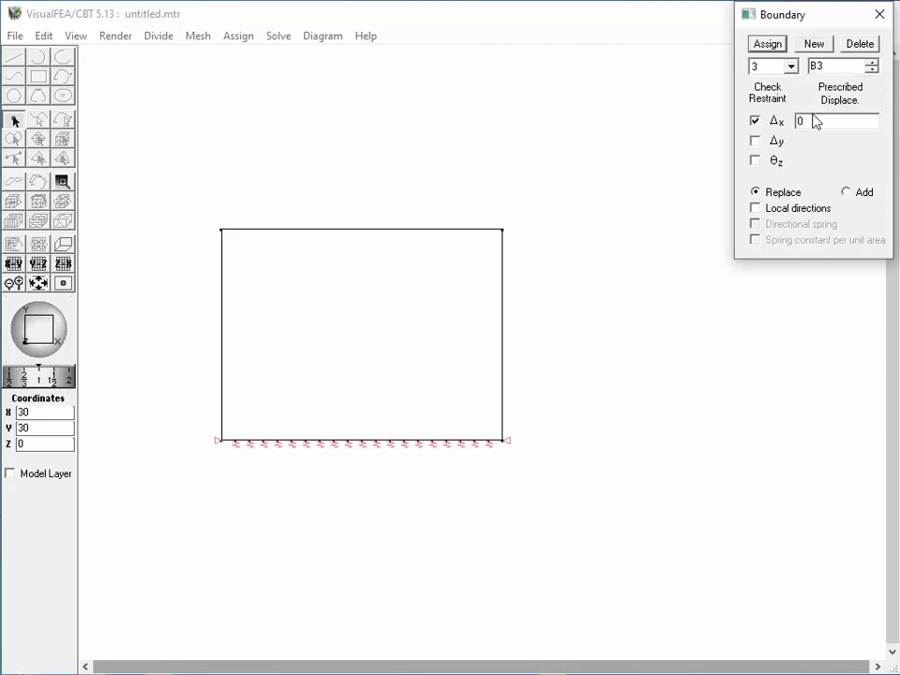
Step: Apply B3 to top-right node N2 with a prescribed Δx of 0.0001 m
click(504, 232)
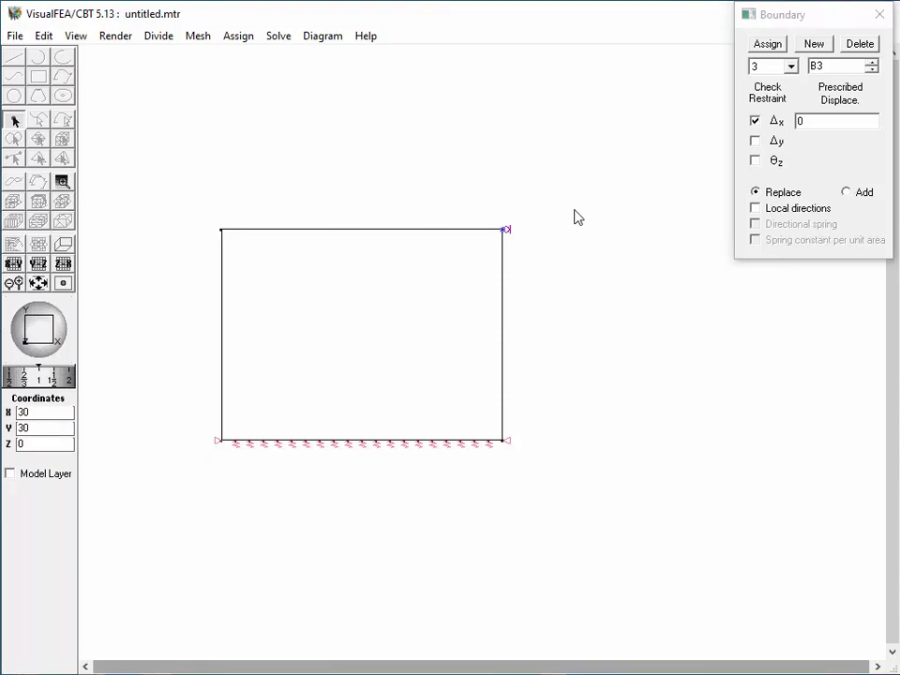
double_click(800, 121)
text(0.0001)
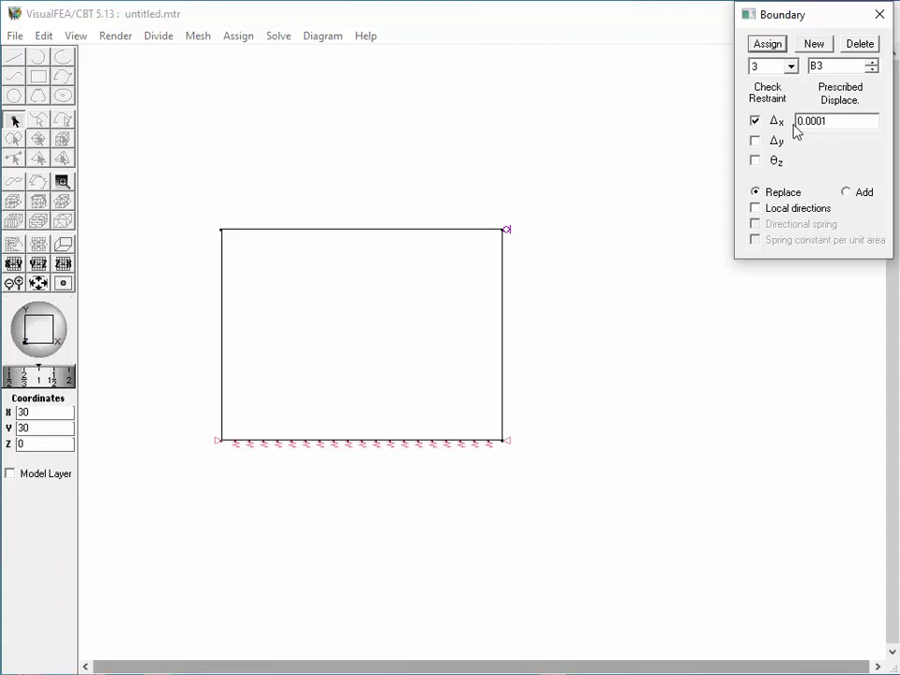
Step: Show the deformed shape while raising Δx to 0.001 and 0.01 m, then reducing it again
click(319, 37)
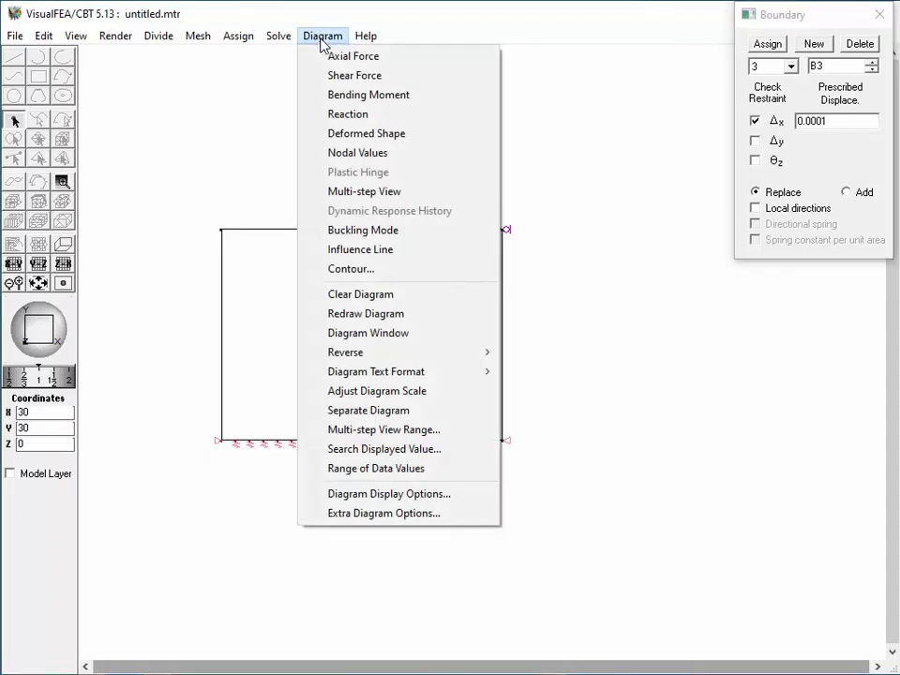
click(340, 137)
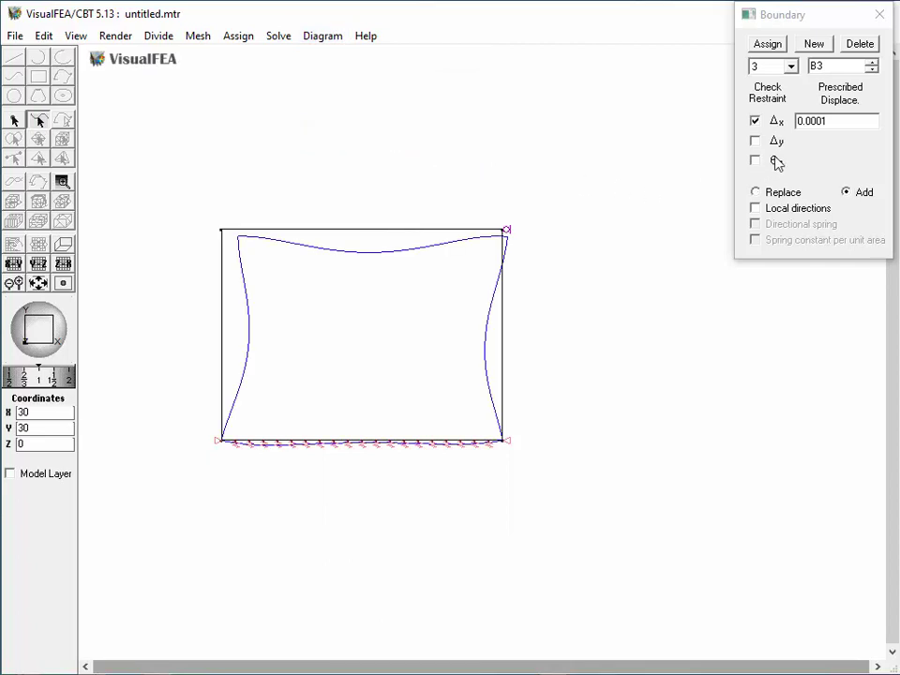
mouse_move(816, 122)
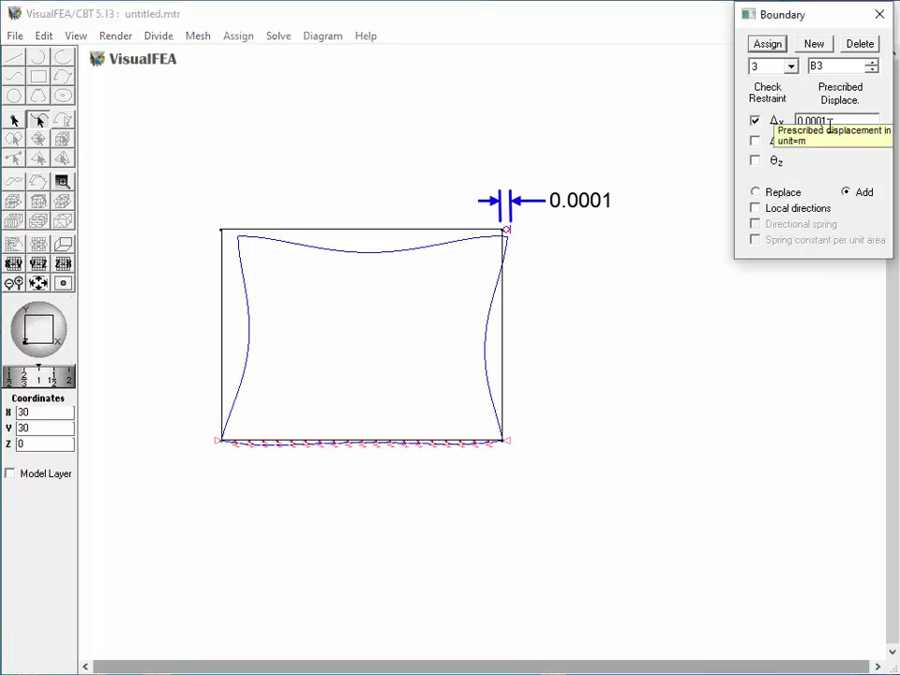
key(BackSpace)
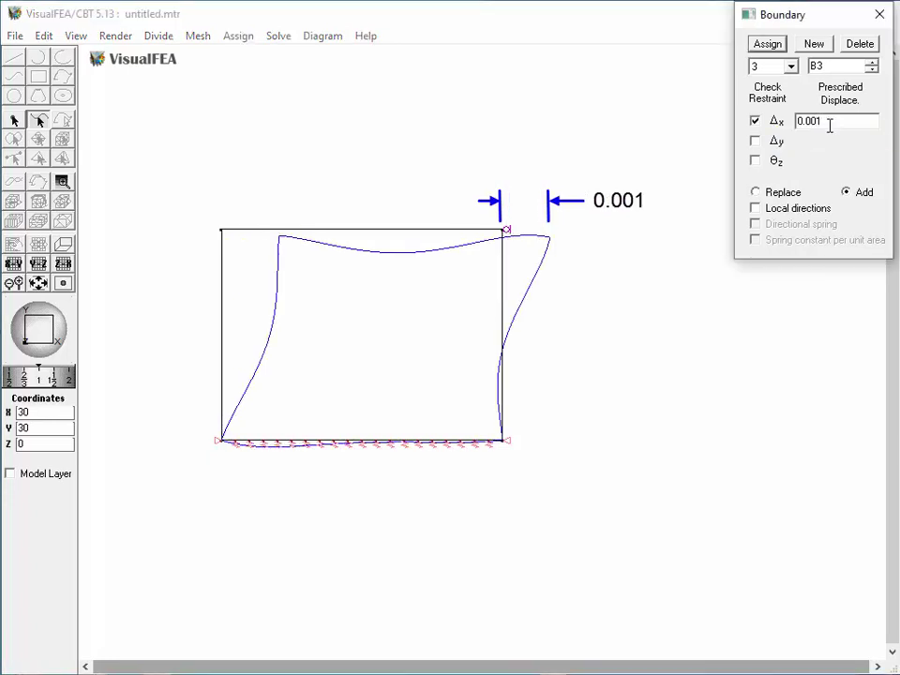
key(BackSpace)
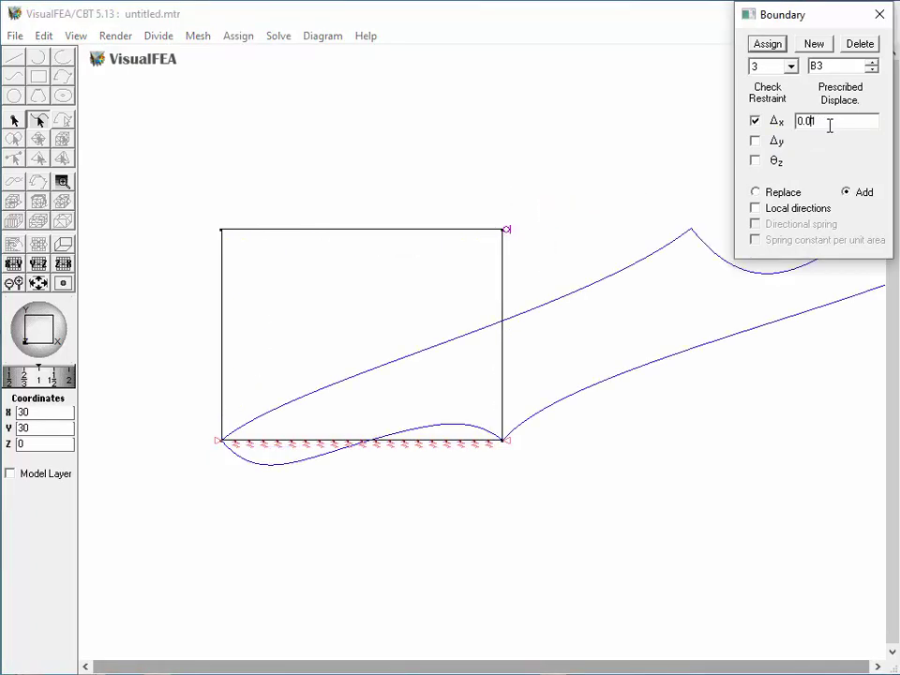
text(000)
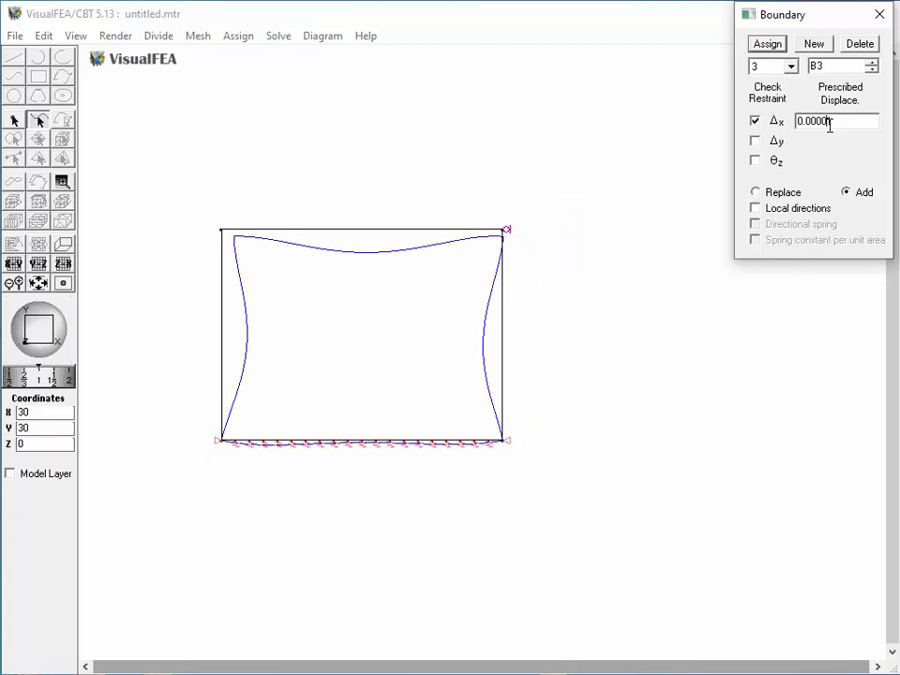
click(321, 36)
Step: Compare bending moments for Δx 0.0001, 0.001 and 0.01 m, ending at 0.001 m
click(331, 93)
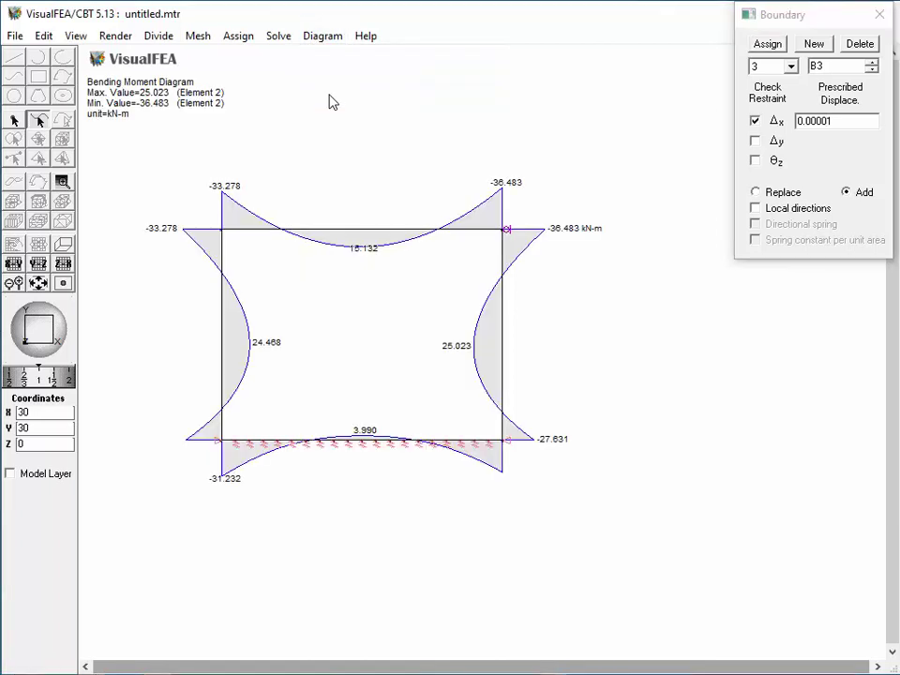
click(825, 121)
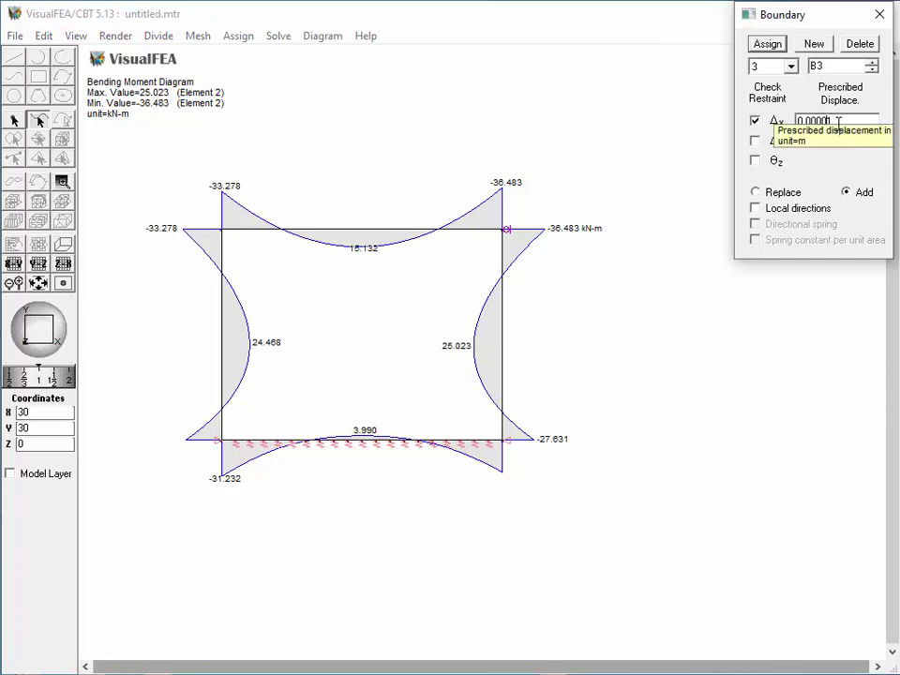
key(BackSpace)
key(BackSpace)
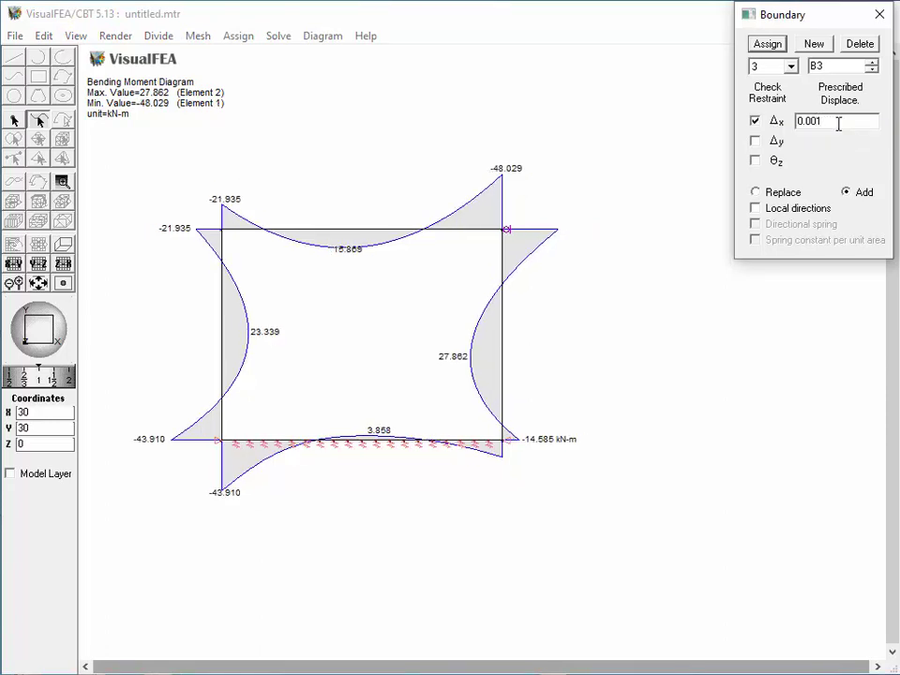
key(BackSpace)
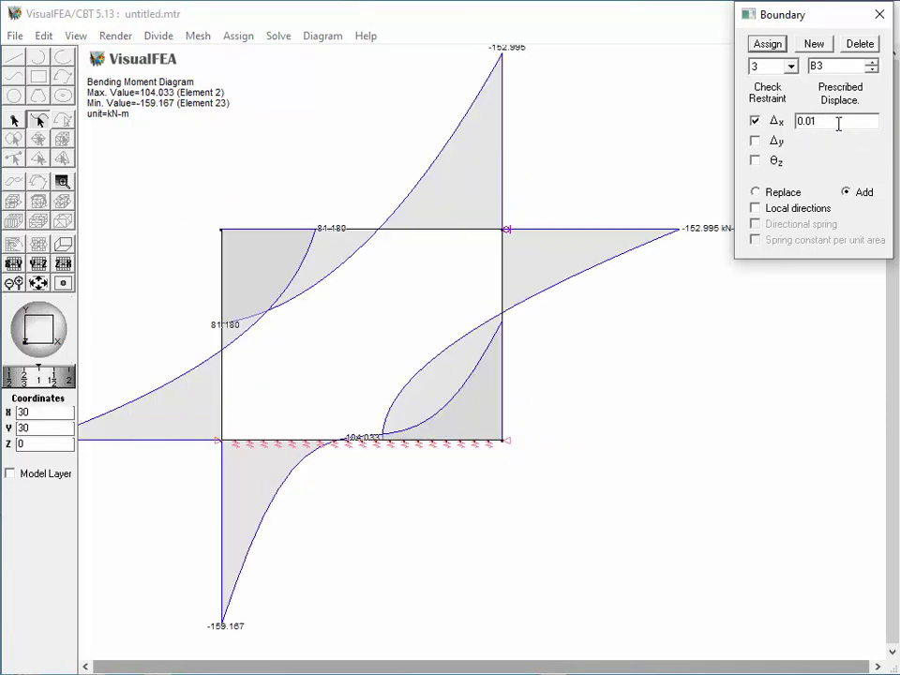
text(0)
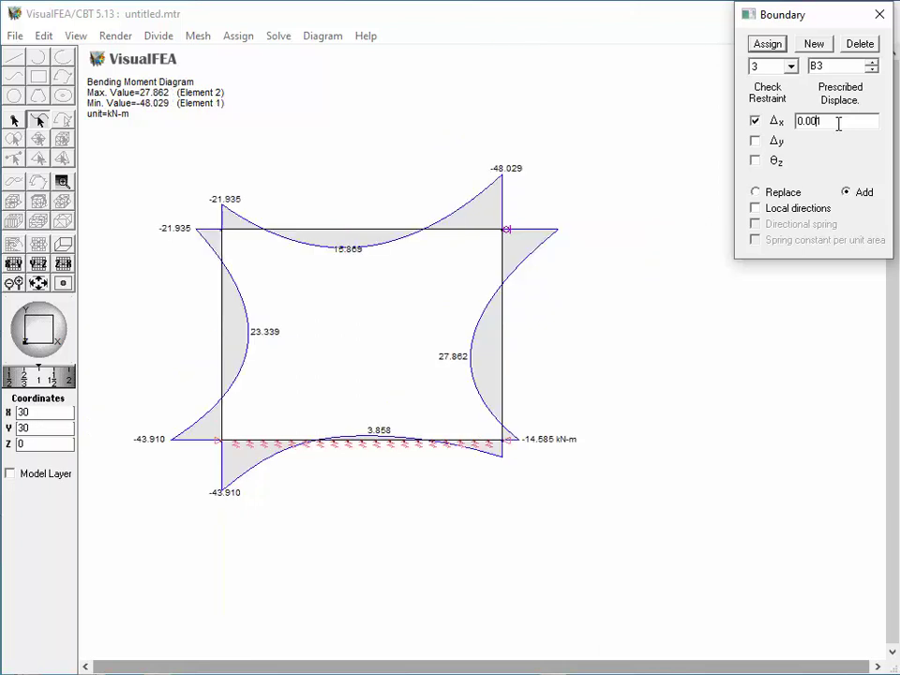
text(0)
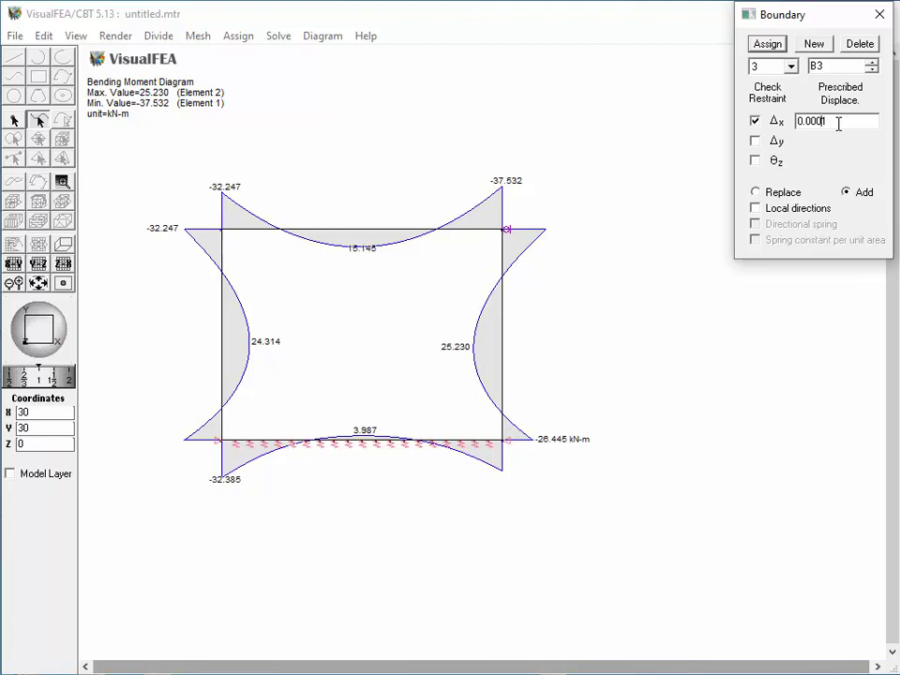
key(BackSpace)
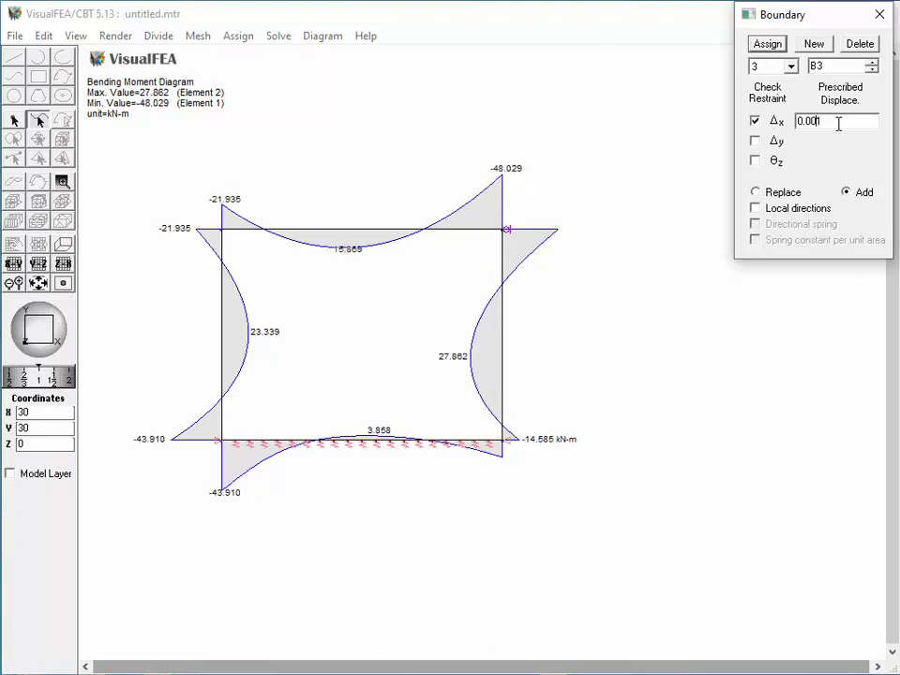